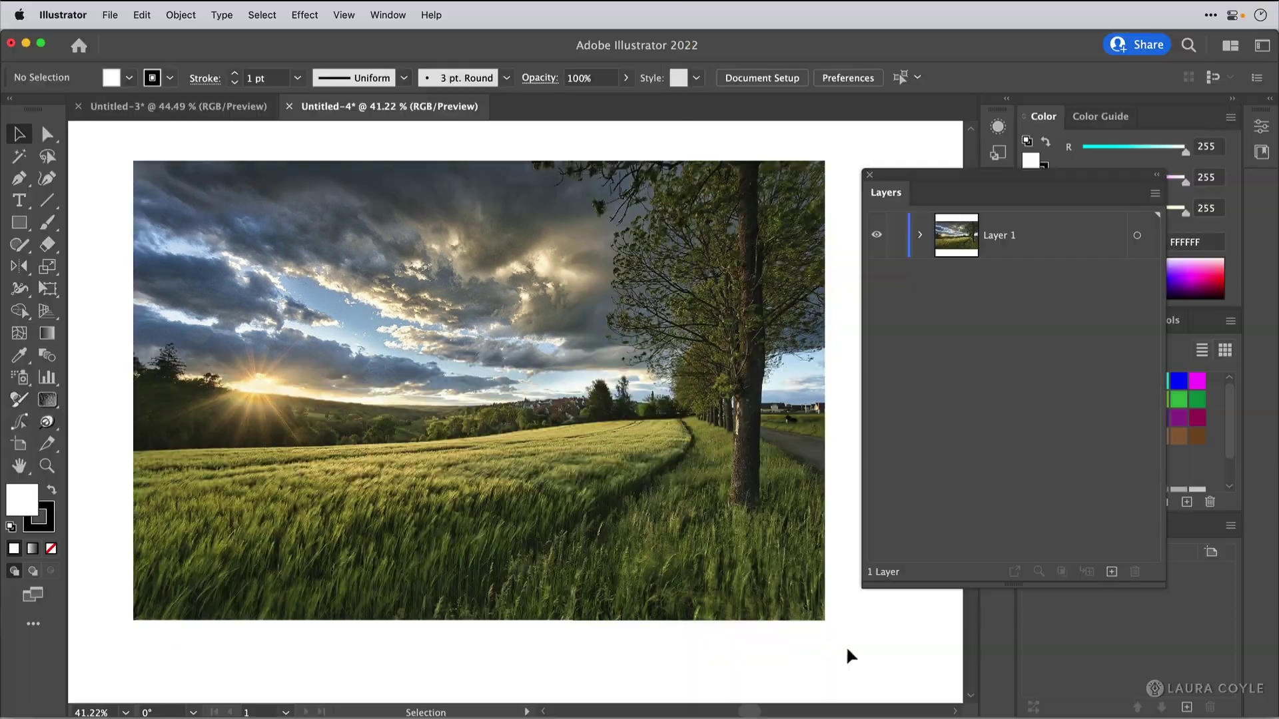
- Draw a white rectangle about 656 by 751 pt over the right part of the photo and round its corners to about 77 pt
{"action": "left_click", "coordinate": [742, 559]}
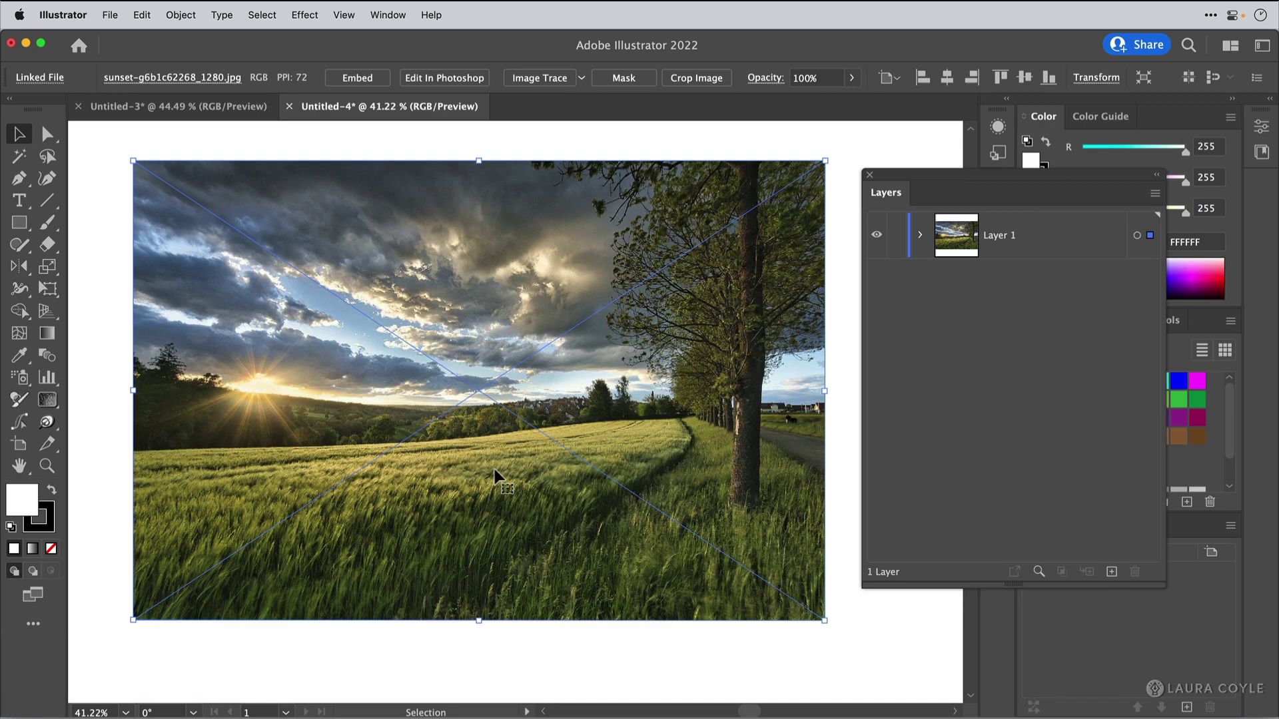
{"action": "key", "text": "m"}
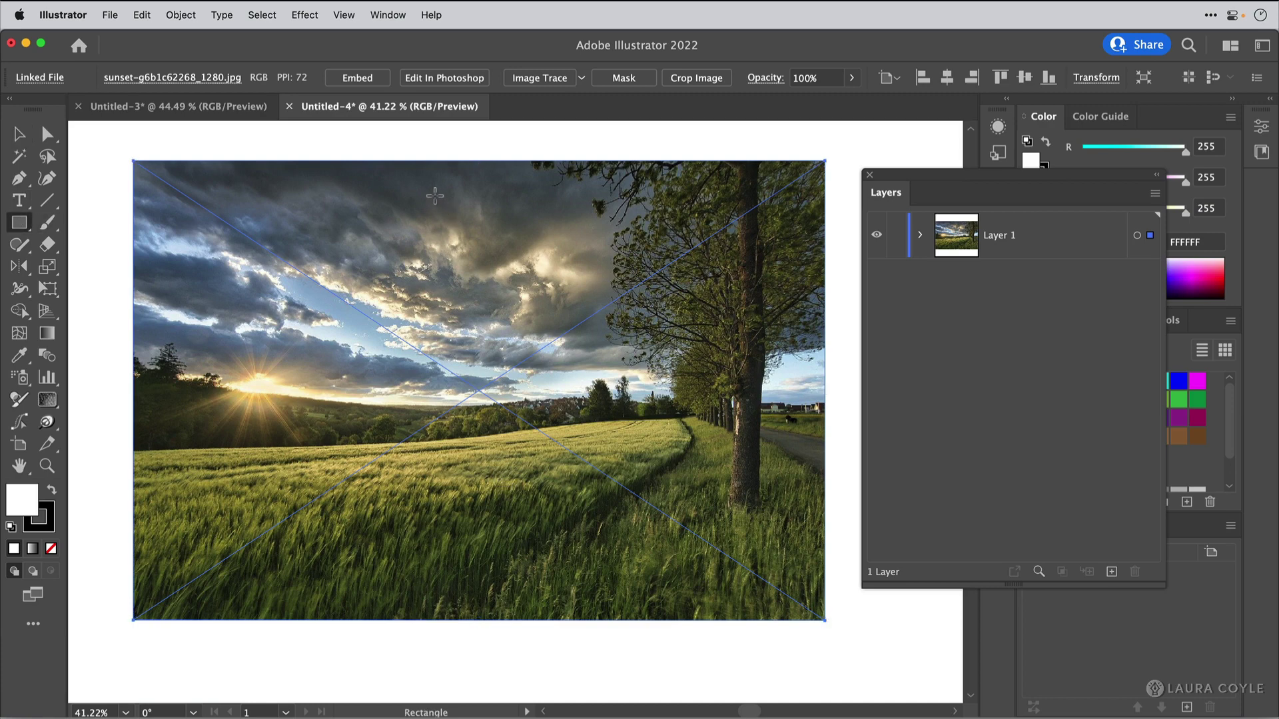
{"action": "left_click_drag", "start_coordinate": [432, 189], "coordinate": [786, 592]}
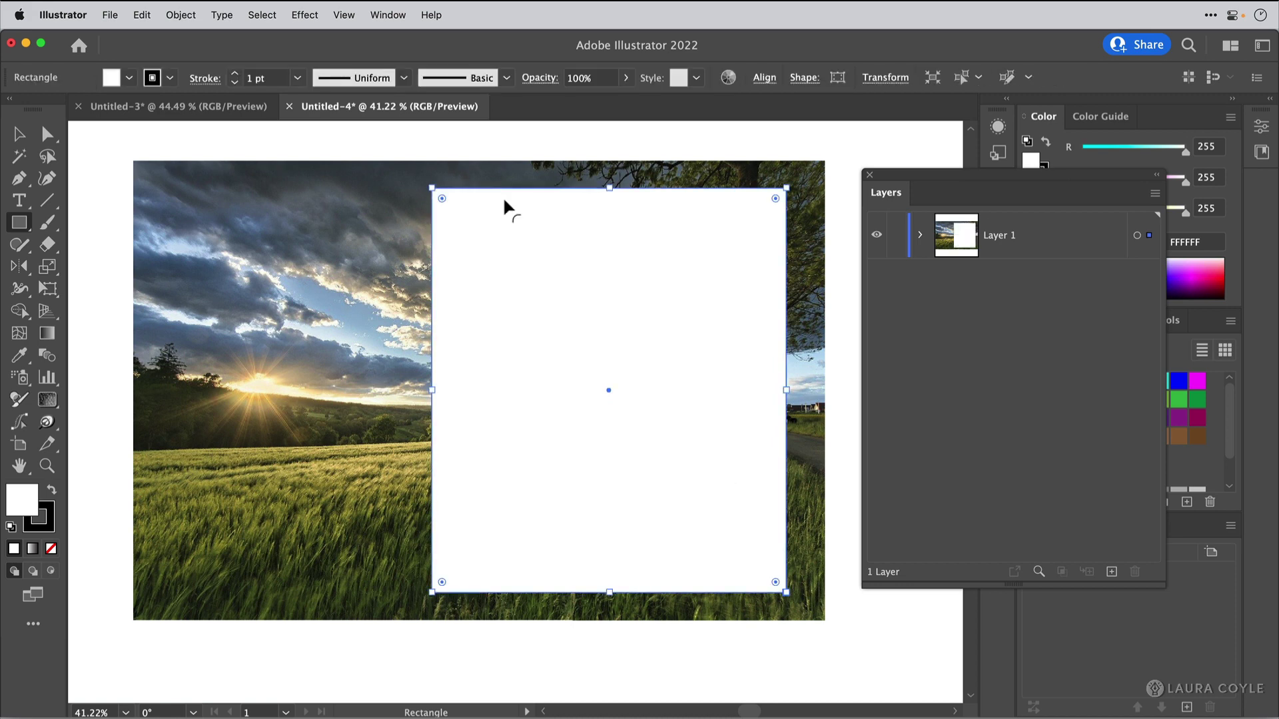
{"action": "left_click_drag", "start_coordinate": [441, 198], "coordinate": [471, 234]}
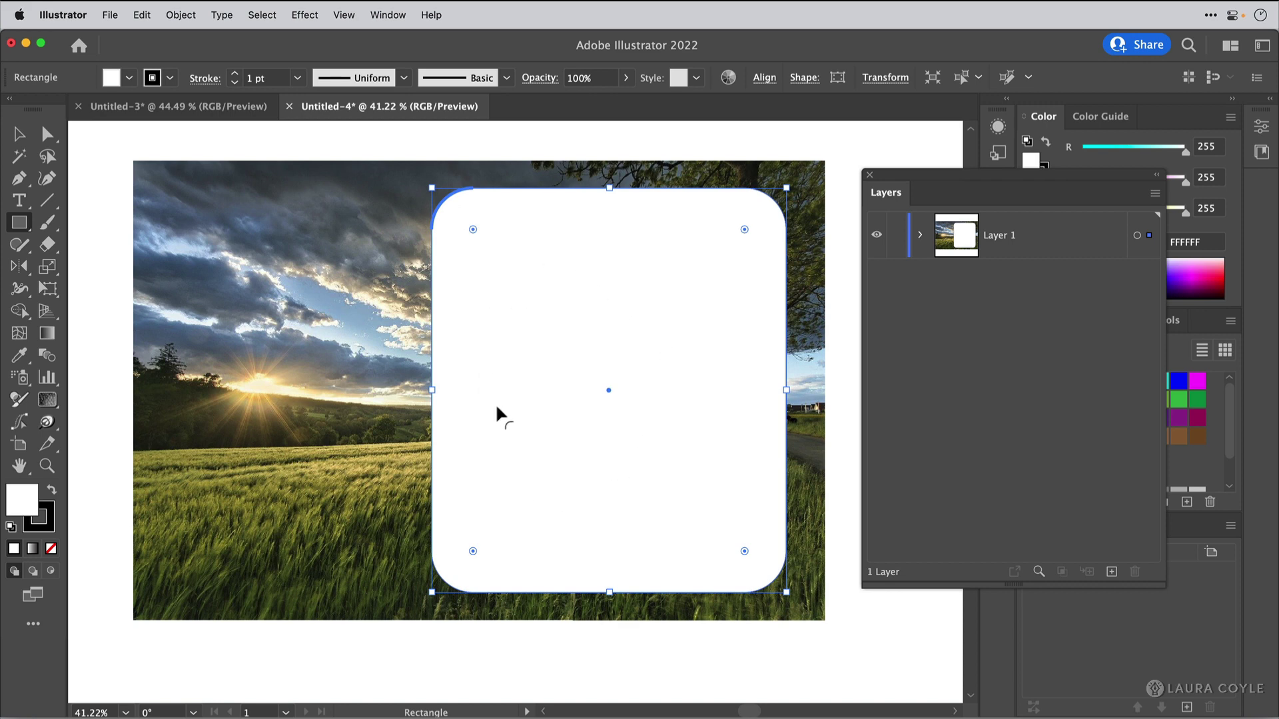
- Select the photo together with the rounded rectangle and make a clipping mask from them
{"action": "key", "text": "v"}
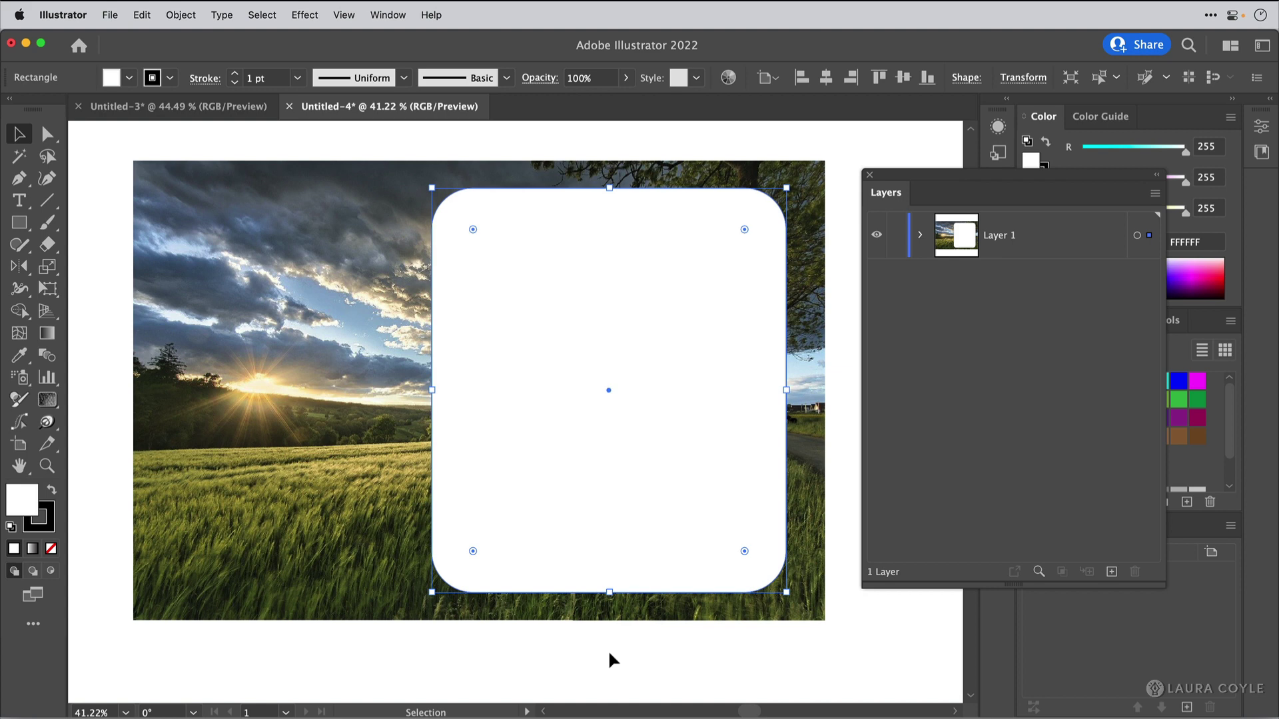
{"action": "left_click_drag", "start_coordinate": [609, 651], "coordinate": [677, 499]}
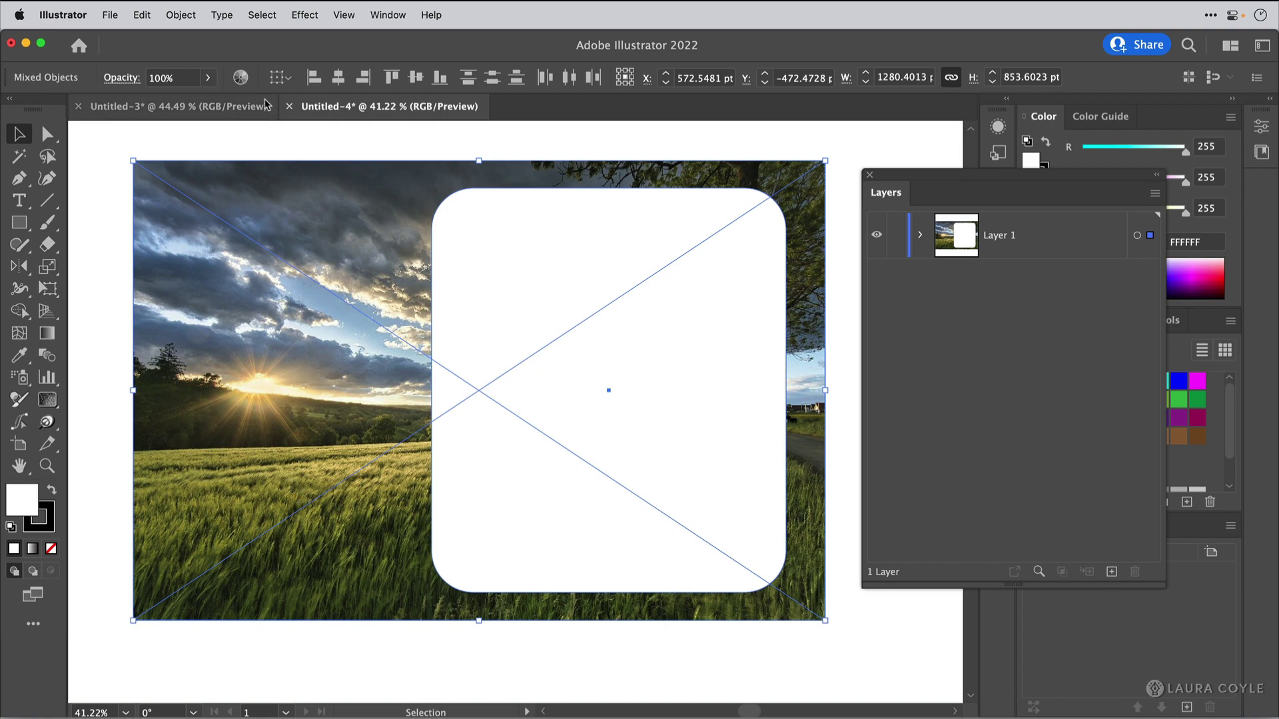
{"action": "left_click", "coordinate": [188, 13]}
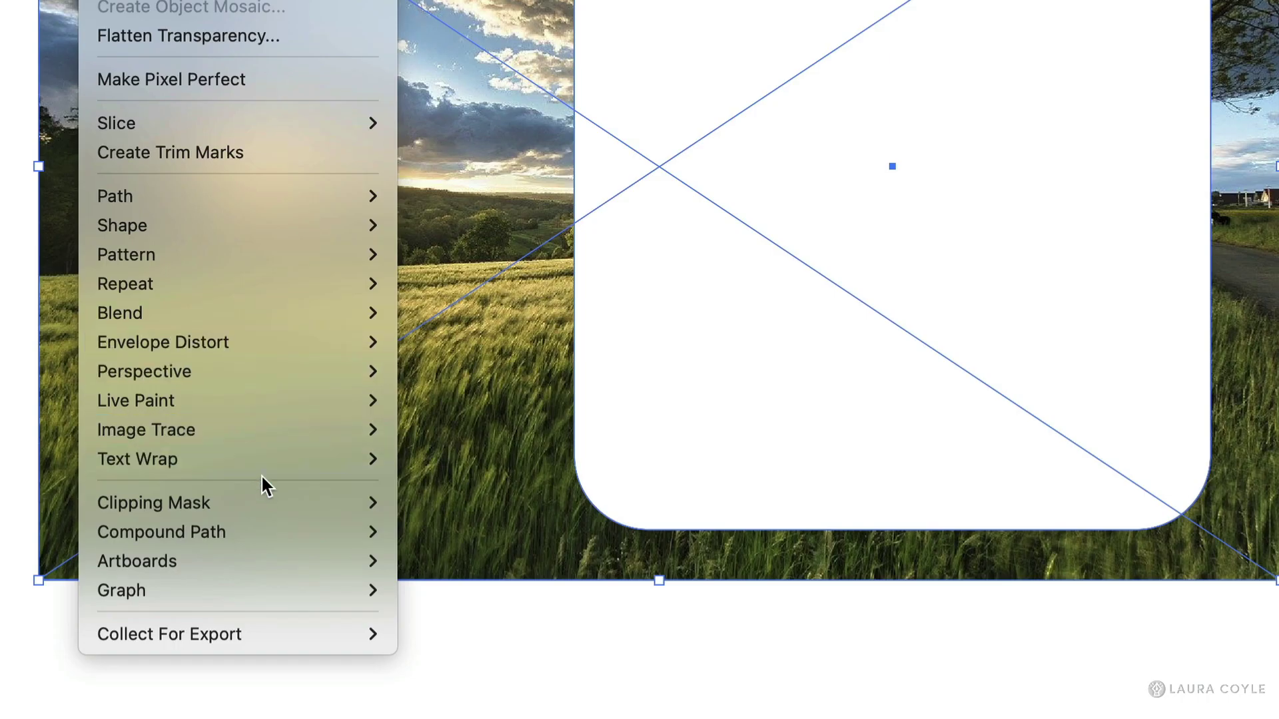
{"action": "mouse_move", "coordinate": [261, 579]}
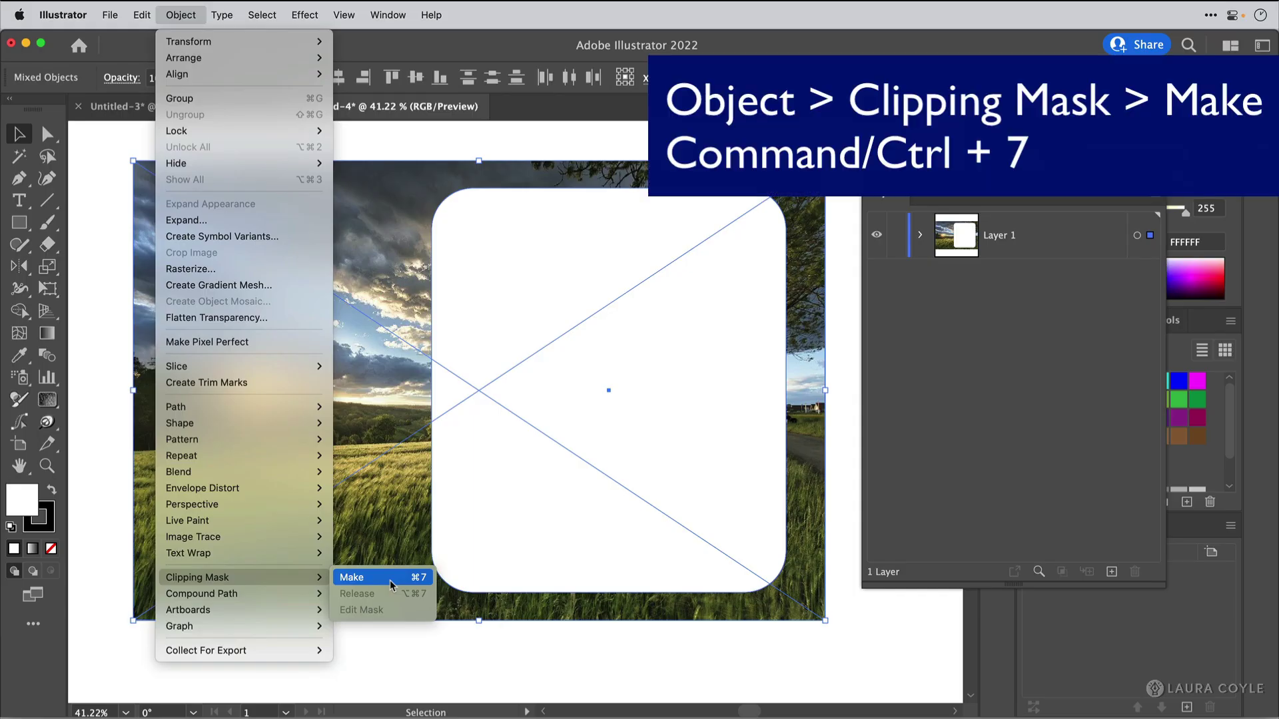
{"action": "left_click", "coordinate": [391, 580]}
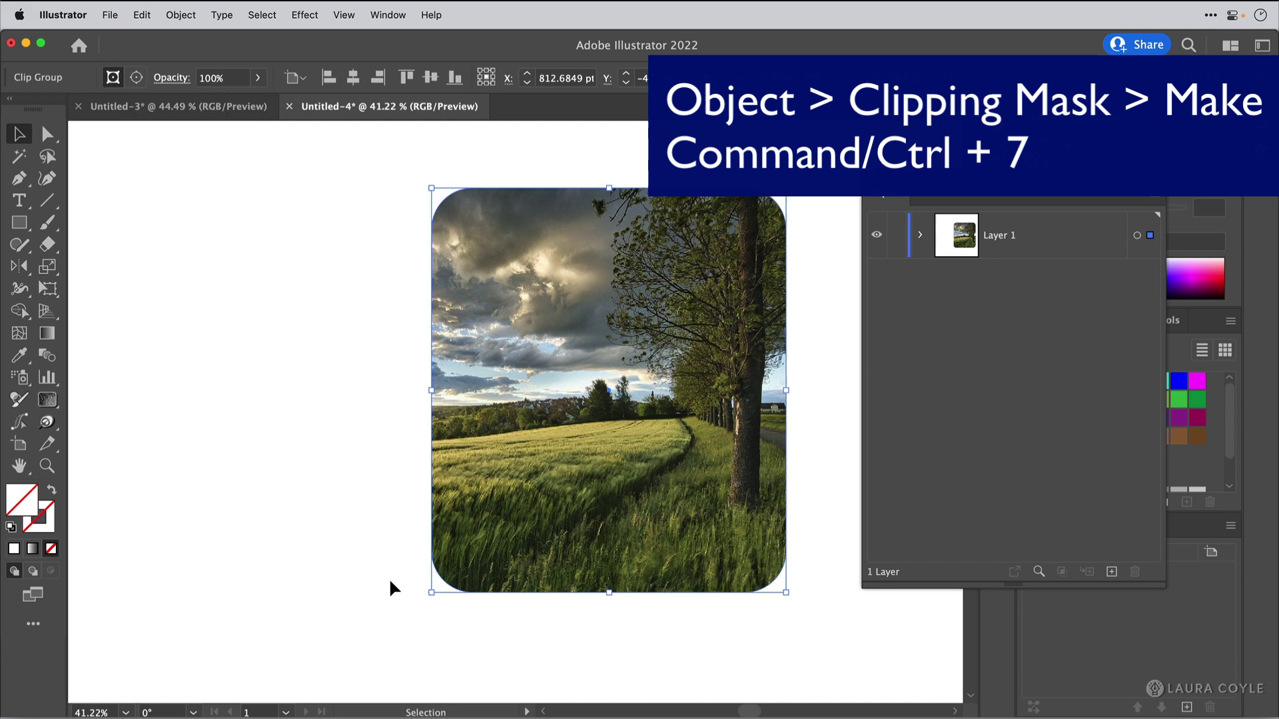
- Edit the clip group's contents and shift the photo to the right and slightly up inside the mask
{"action": "left_click", "coordinate": [394, 589]}
{"action": "left_click", "coordinate": [529, 419]}
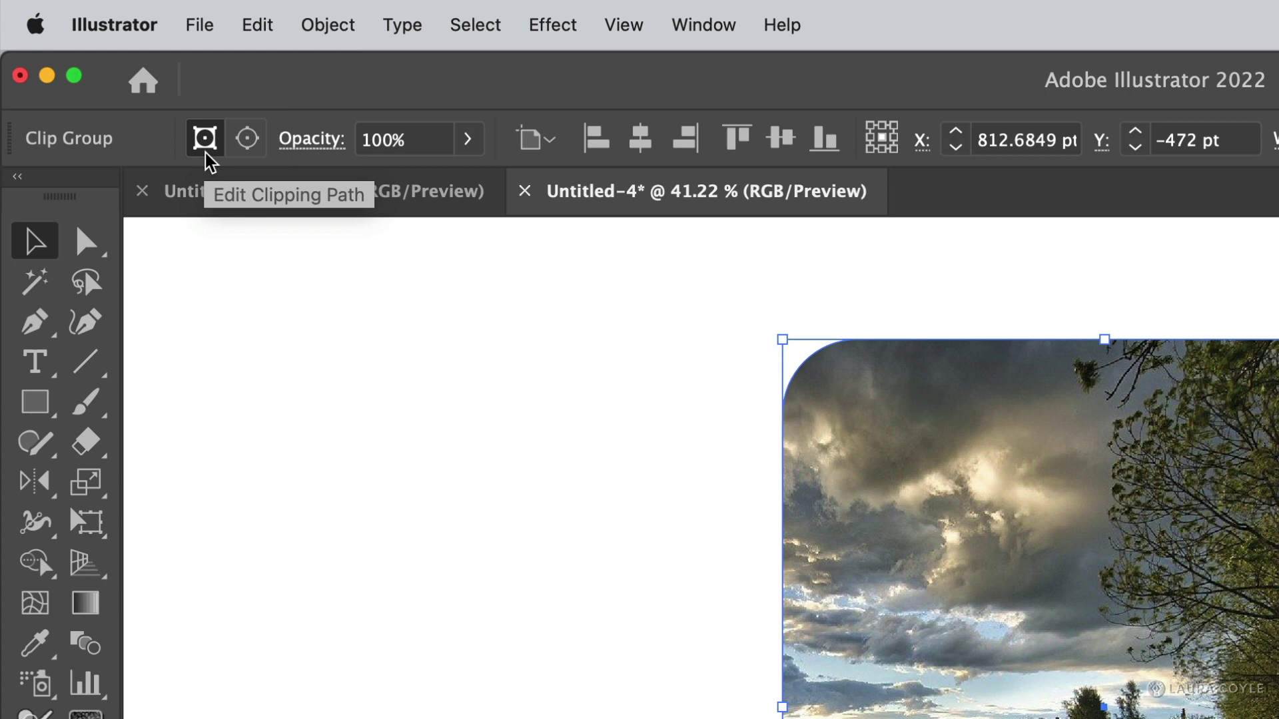
{"action": "left_click", "coordinate": [244, 136]}
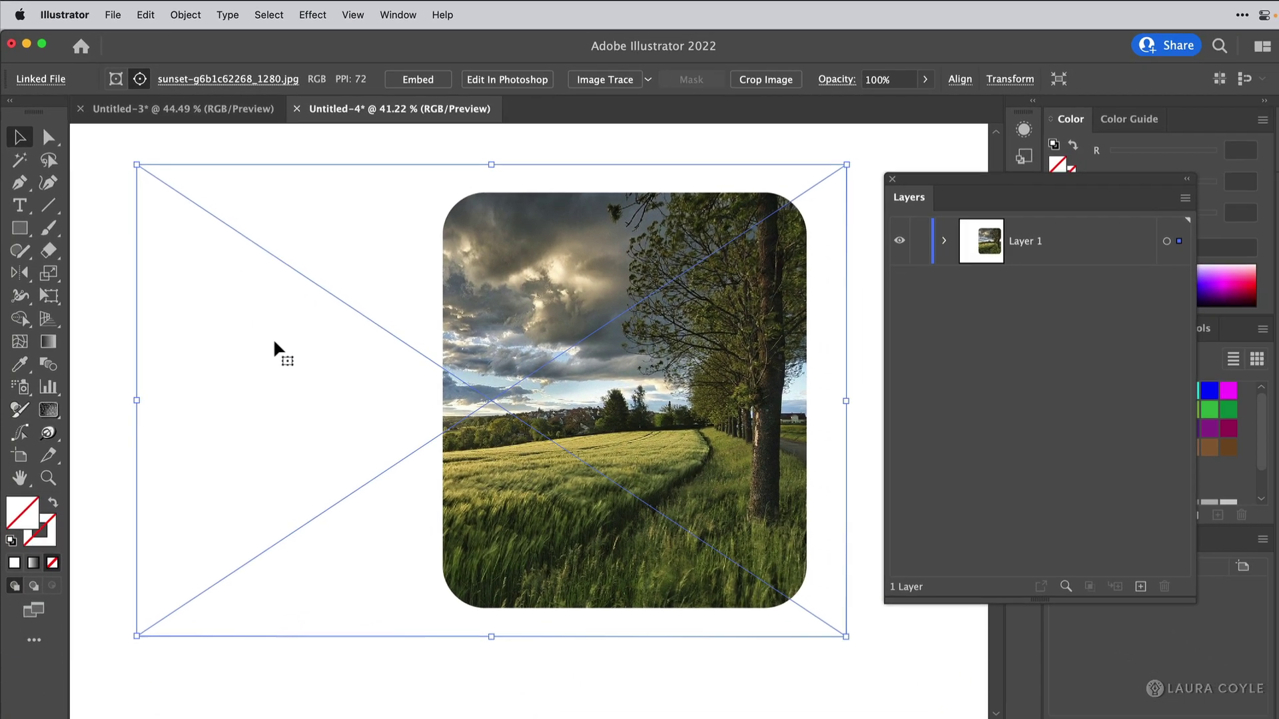
{"action": "left_click_drag", "start_coordinate": [464, 369], "coordinate": [545, 324]}
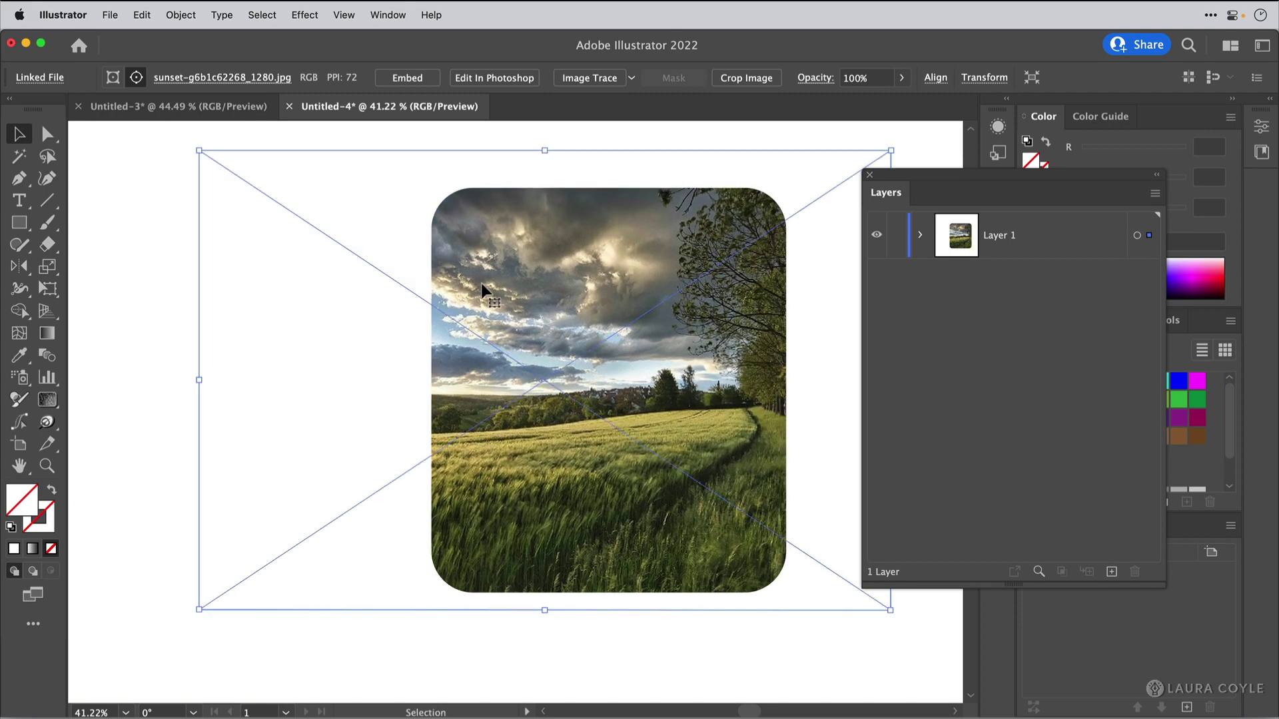
{"action": "left_click", "coordinate": [653, 645]}
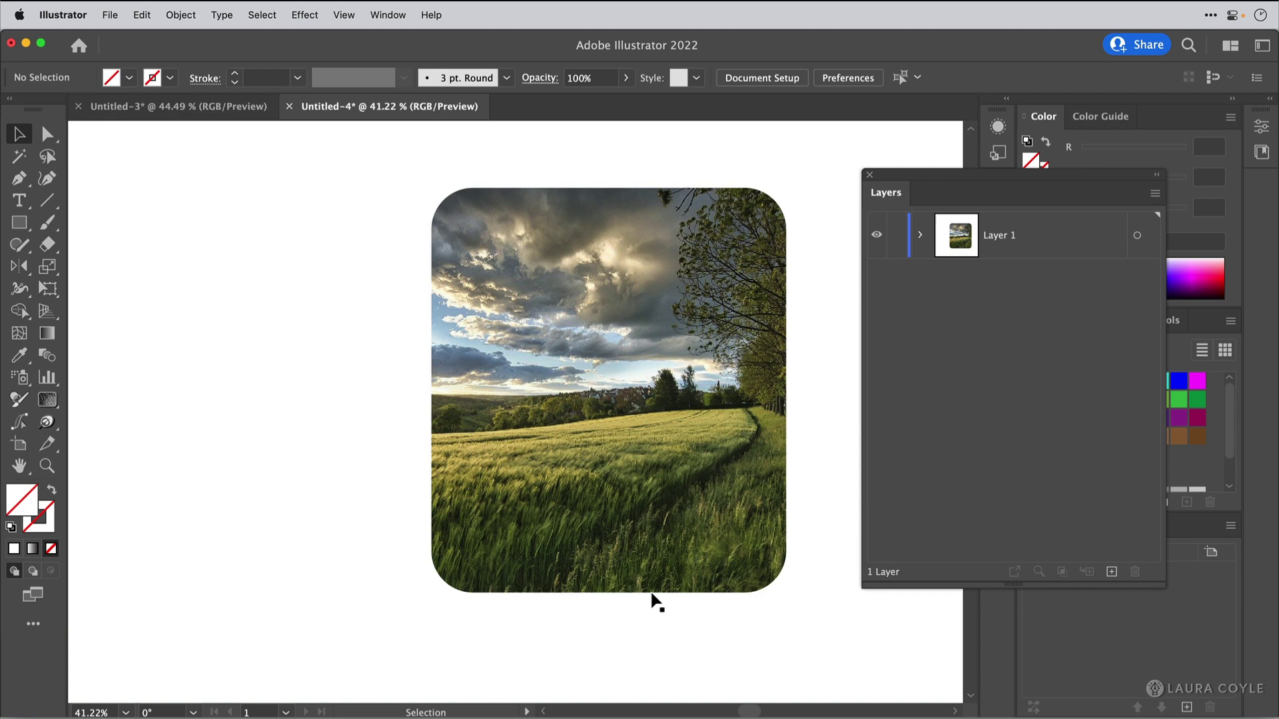
- Try transforming the whole clip group: widen it to about 937 pt, tilt it slightly clockwise, and narrow it to about 561 pt
{"action": "left_click", "coordinate": [651, 592]}
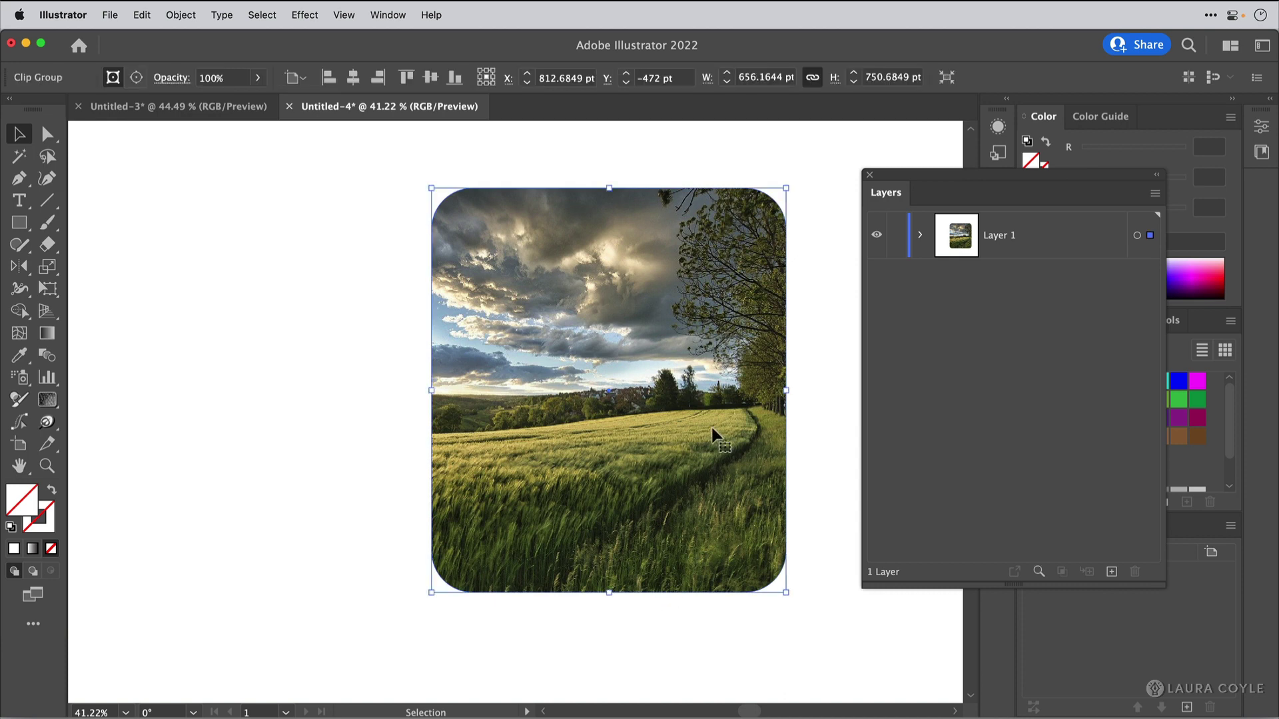
{"action": "left_click_drag", "start_coordinate": [432, 391], "coordinate": [280, 400]}
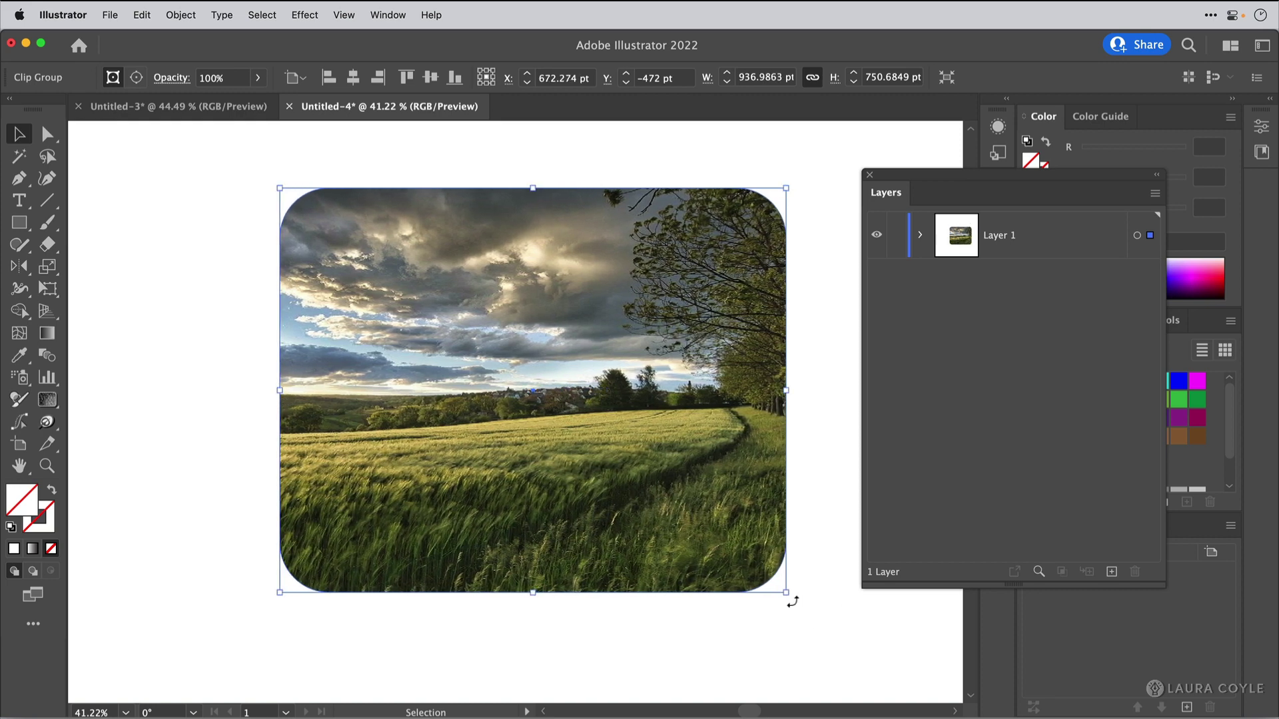
{"action": "mouse_move", "coordinate": [792, 601]}
{"action": "left_mouse_down"}
{"action": "mouse_move", "coordinate": [830, 513]}
{"action": "mouse_move", "coordinate": [817, 582]}
{"action": "mouse_move", "coordinate": [788, 623]}
{"action": "mouse_move", "coordinate": [805, 591]}
{"action": "mouse_move", "coordinate": [799, 623]}
{"action": "left_mouse_up"}
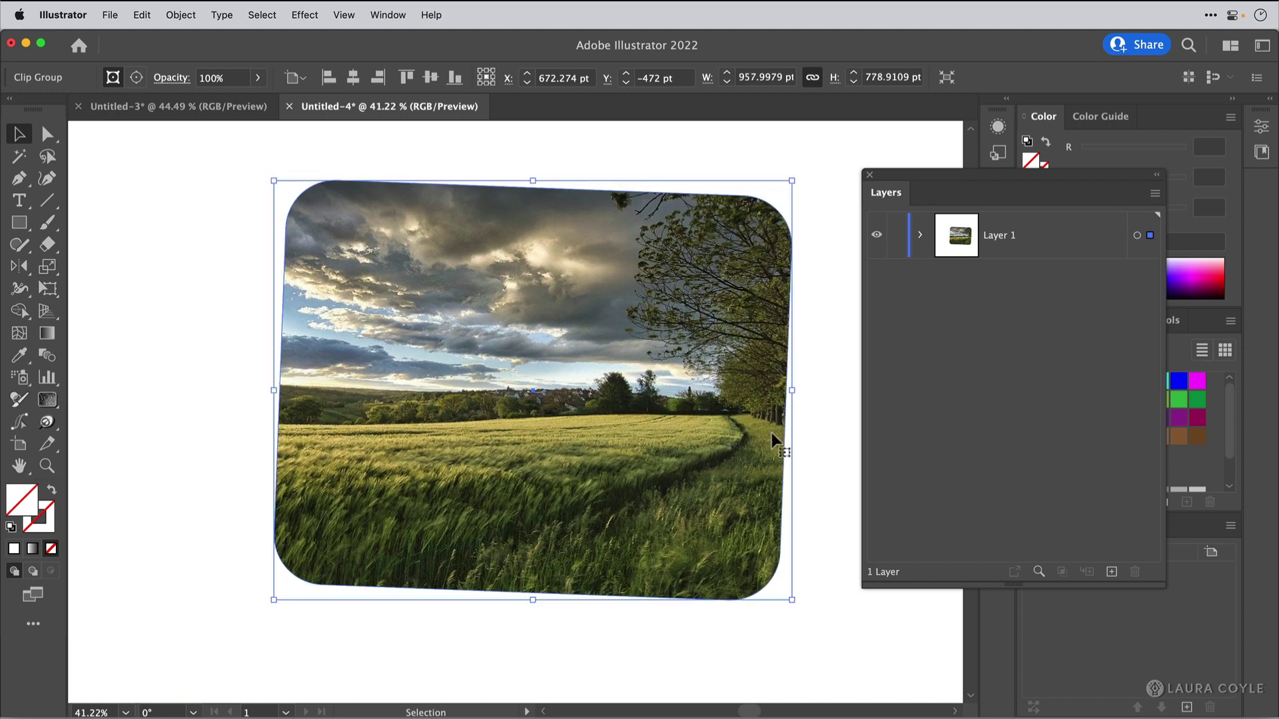
{"action": "left_click_drag", "start_coordinate": [792, 390], "coordinate": [579, 424]}
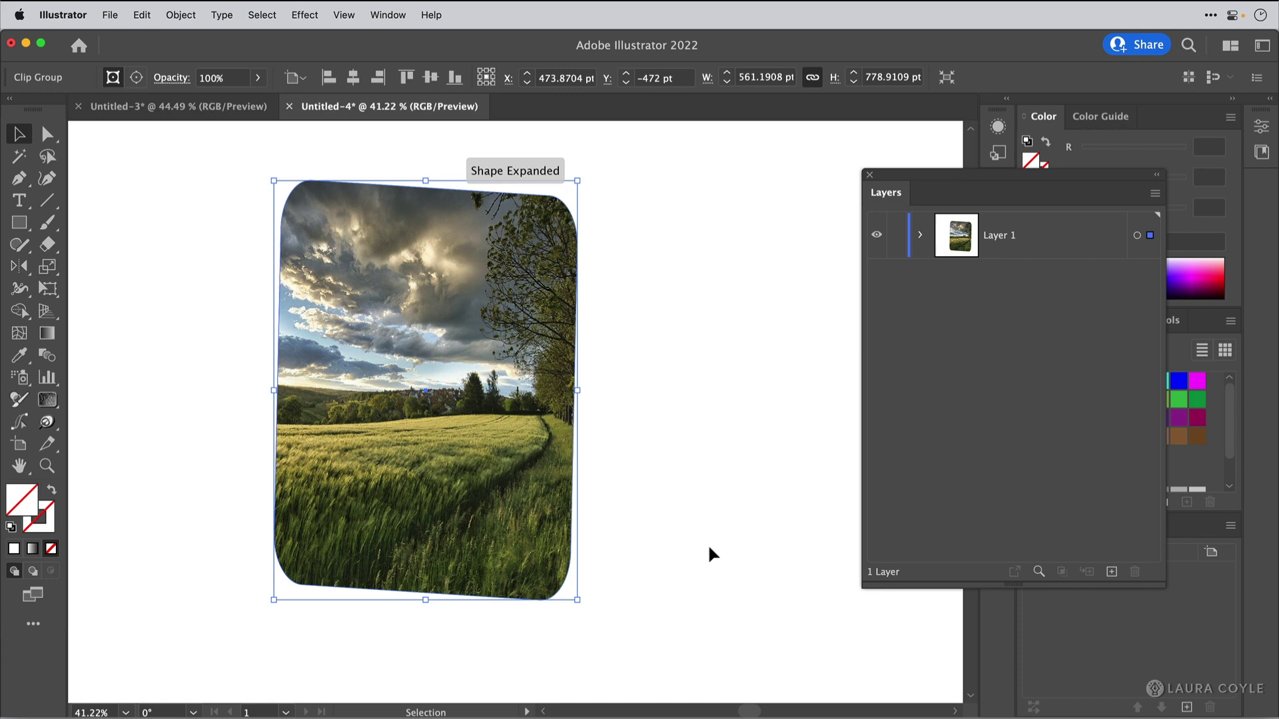
- Undo the resizing and rotation of the clip group
{"action": "key", "text": "super+z"}
{"action": "key", "text": "super+z"}
{"action": "key", "text": "super+z"}
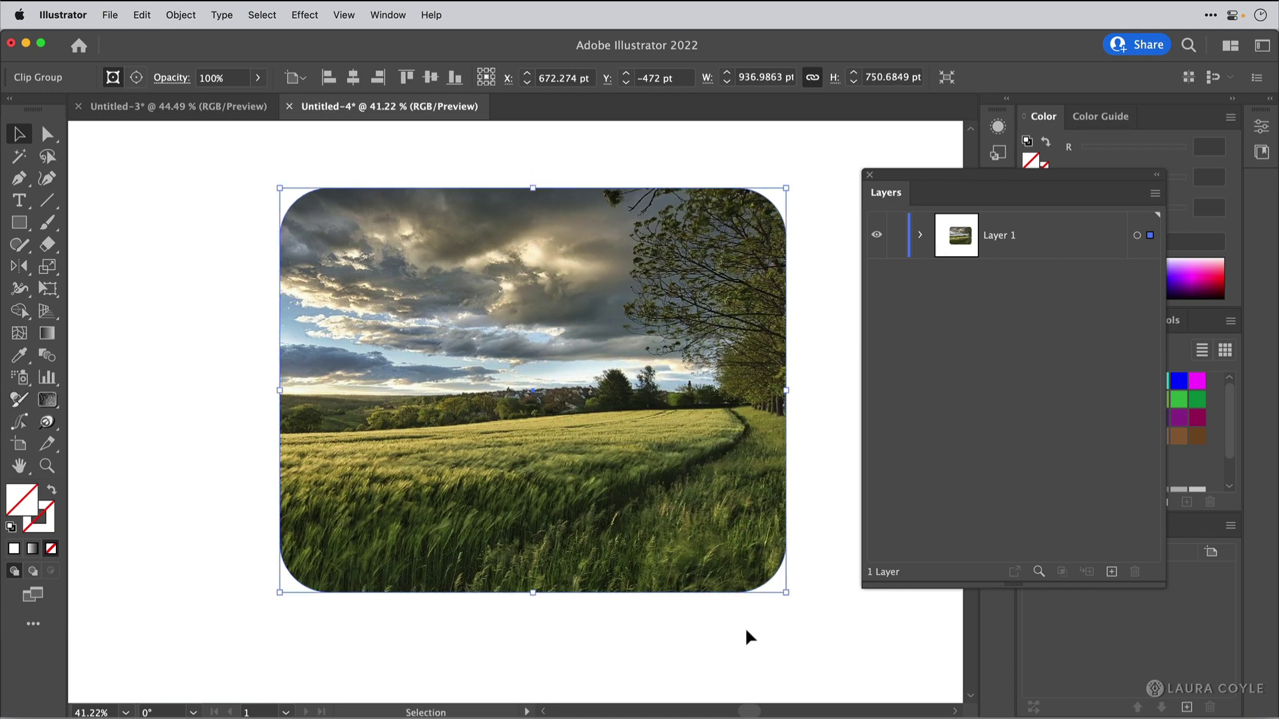
{"action": "key", "text": "super+z"}
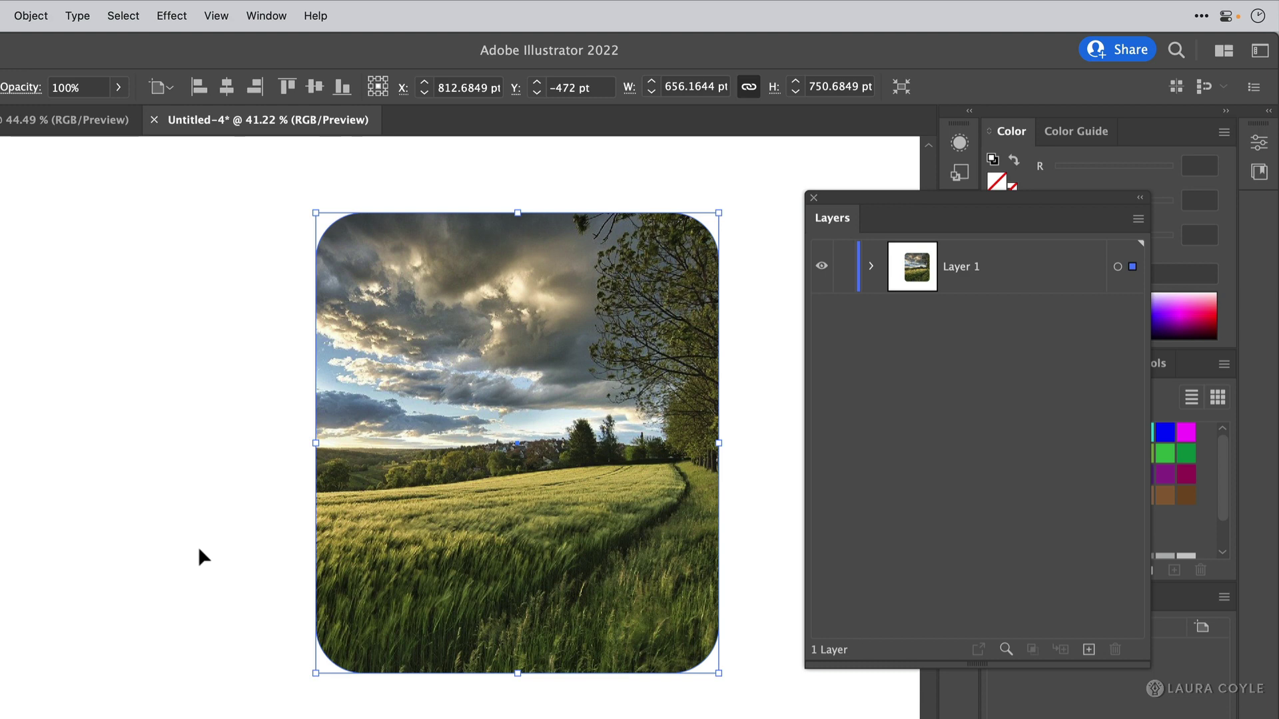
- Directly select the photo inside the clip group and move it right so the setting sun falls within the mask
{"action": "left_click", "coordinate": [199, 551]}
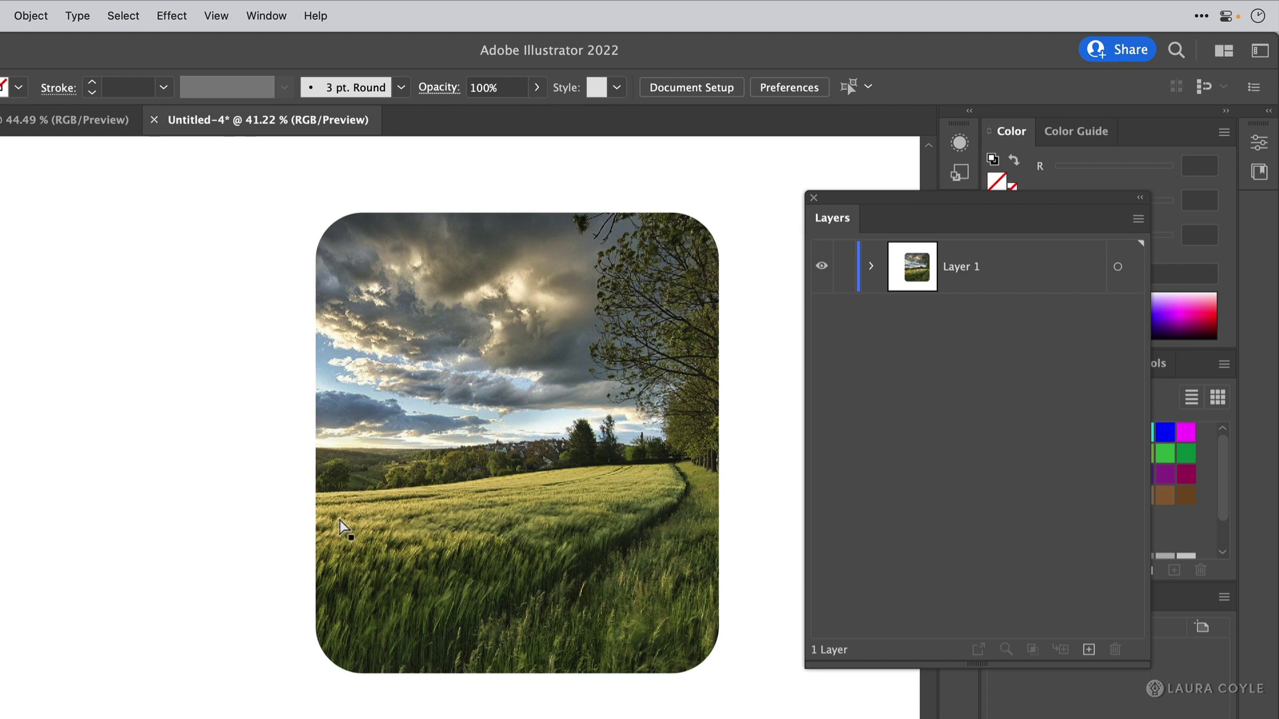
{"action": "left_click", "coordinate": [518, 478]}
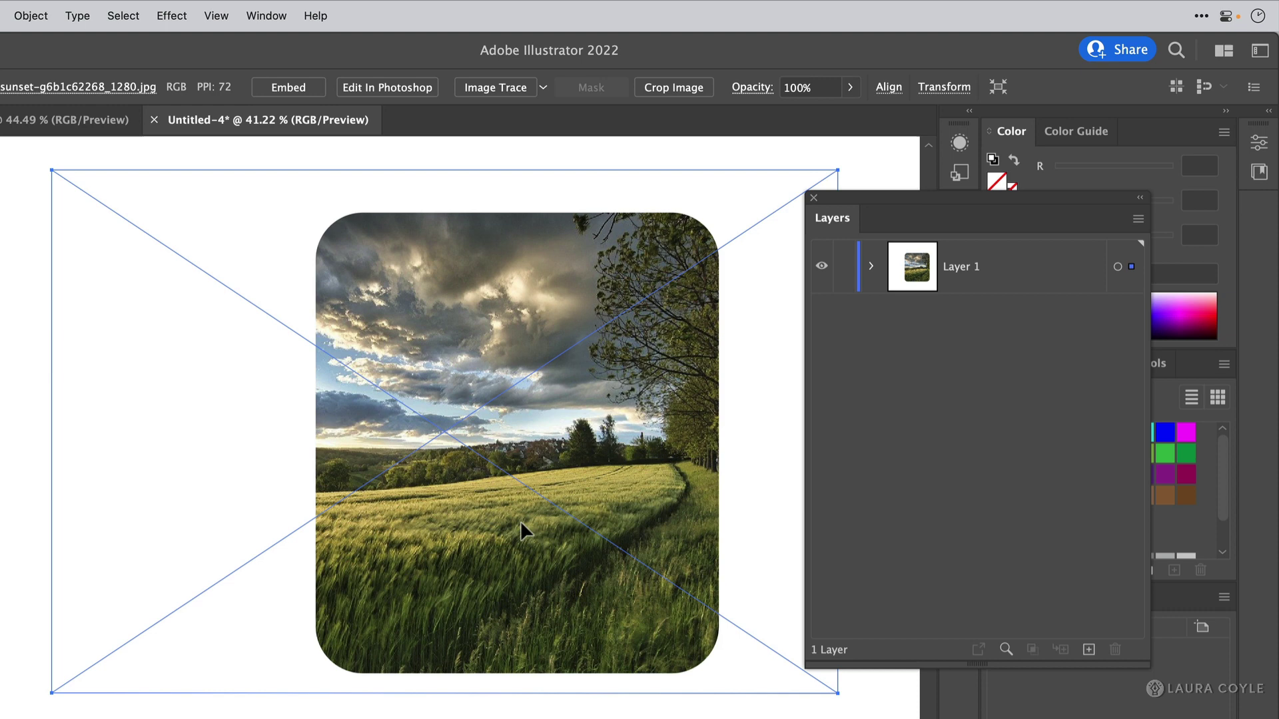
{"action": "left_click_drag", "start_coordinate": [522, 523], "coordinate": [698, 544]}
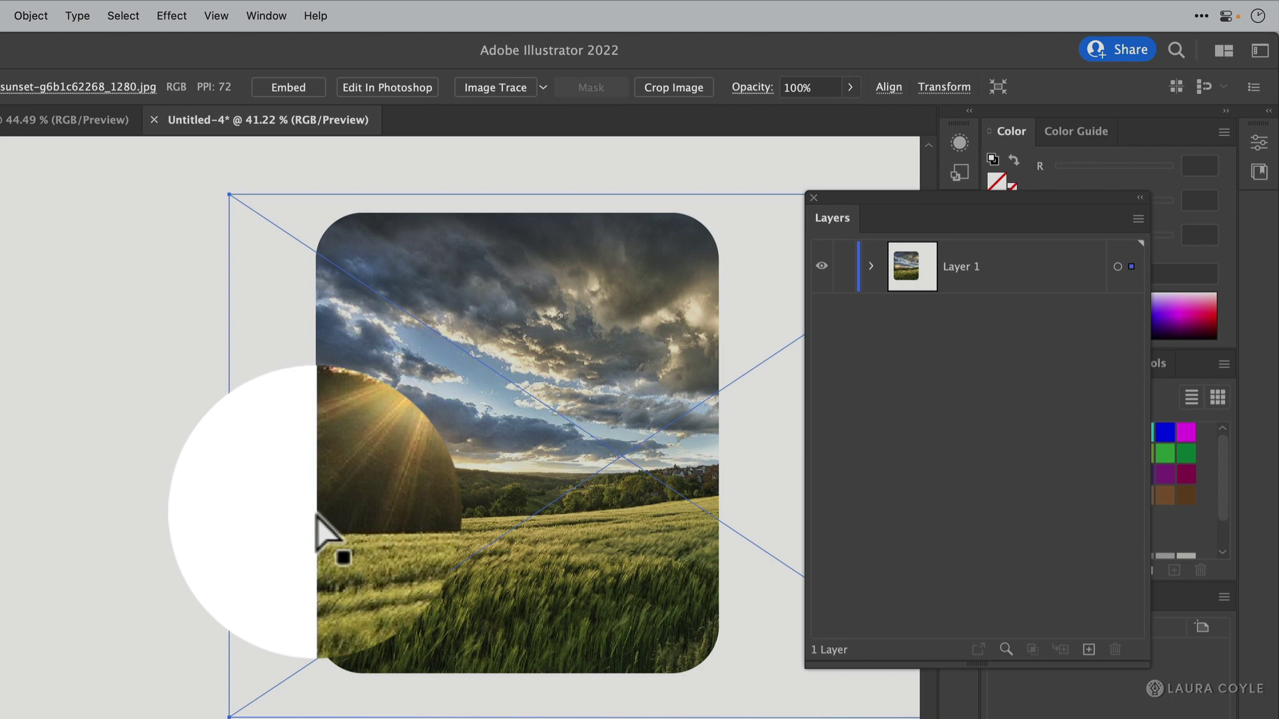
- Select only the clipping path, extend its left side to a width of about 784 pt and round its corners to about 138 pt
{"action": "left_click", "coordinate": [317, 517]}
{"action": "left_click_drag", "start_coordinate": [317, 517], "coordinate": [323, 561]}
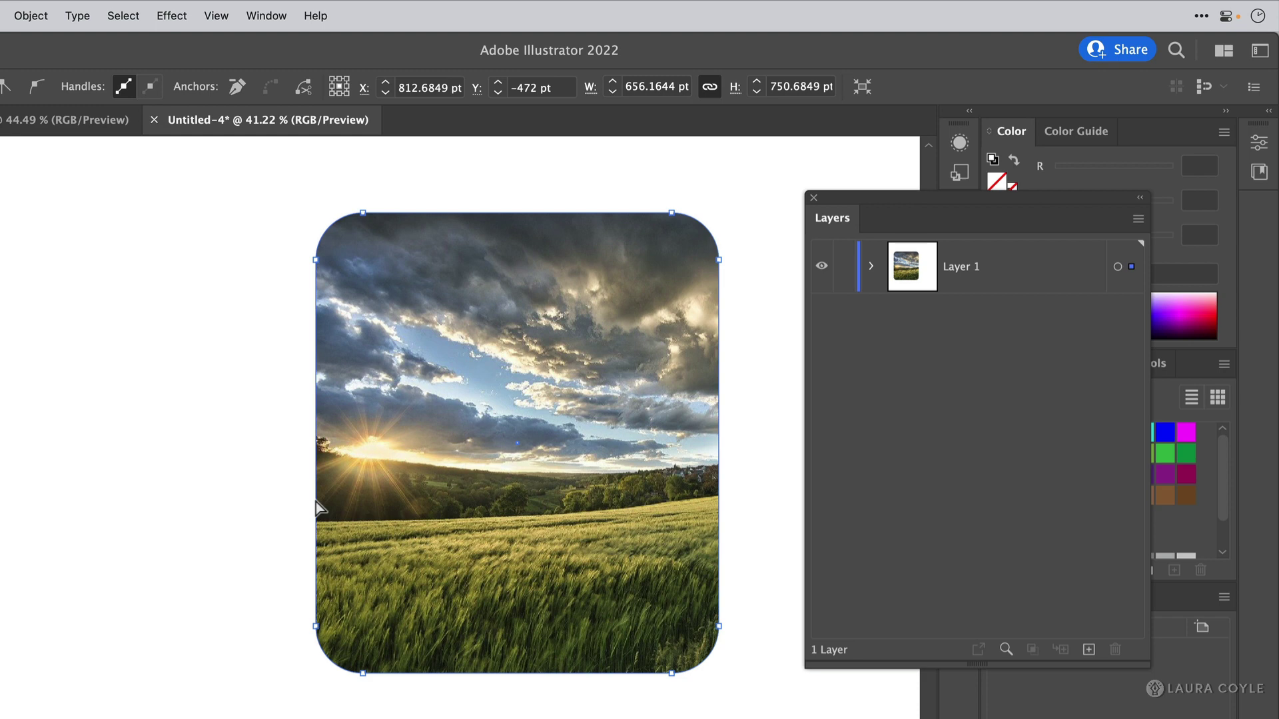
{"action": "key", "text": "v"}
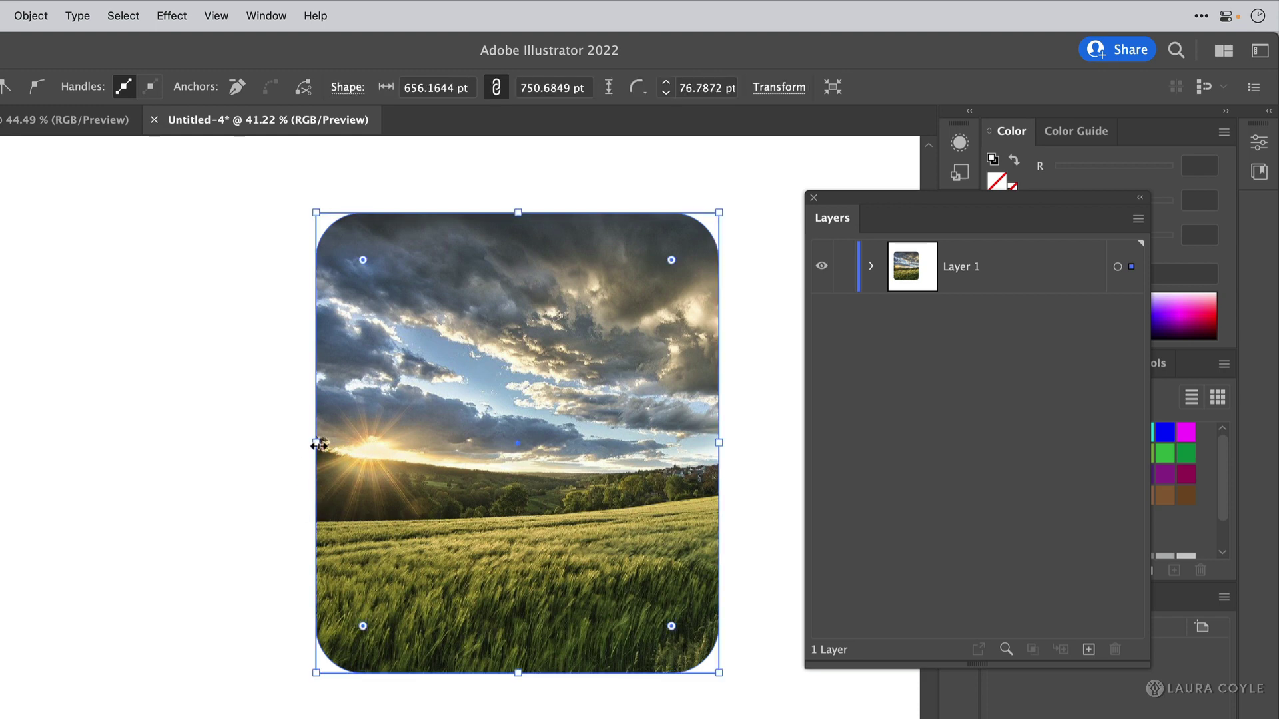
{"action": "left_click_drag", "start_coordinate": [318, 445], "coordinate": [237, 445]}
{"action": "left_click_drag", "start_coordinate": [285, 263], "coordinate": [317, 297]}
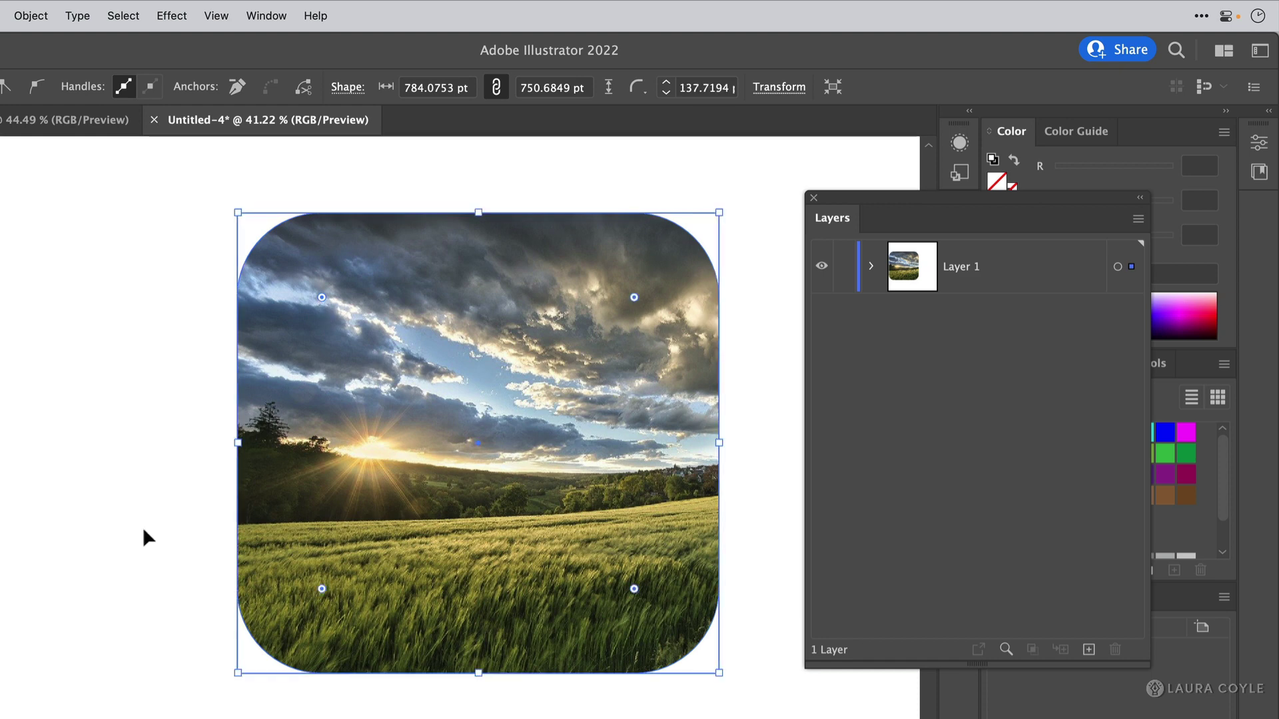
{"action": "left_click", "coordinate": [136, 537]}
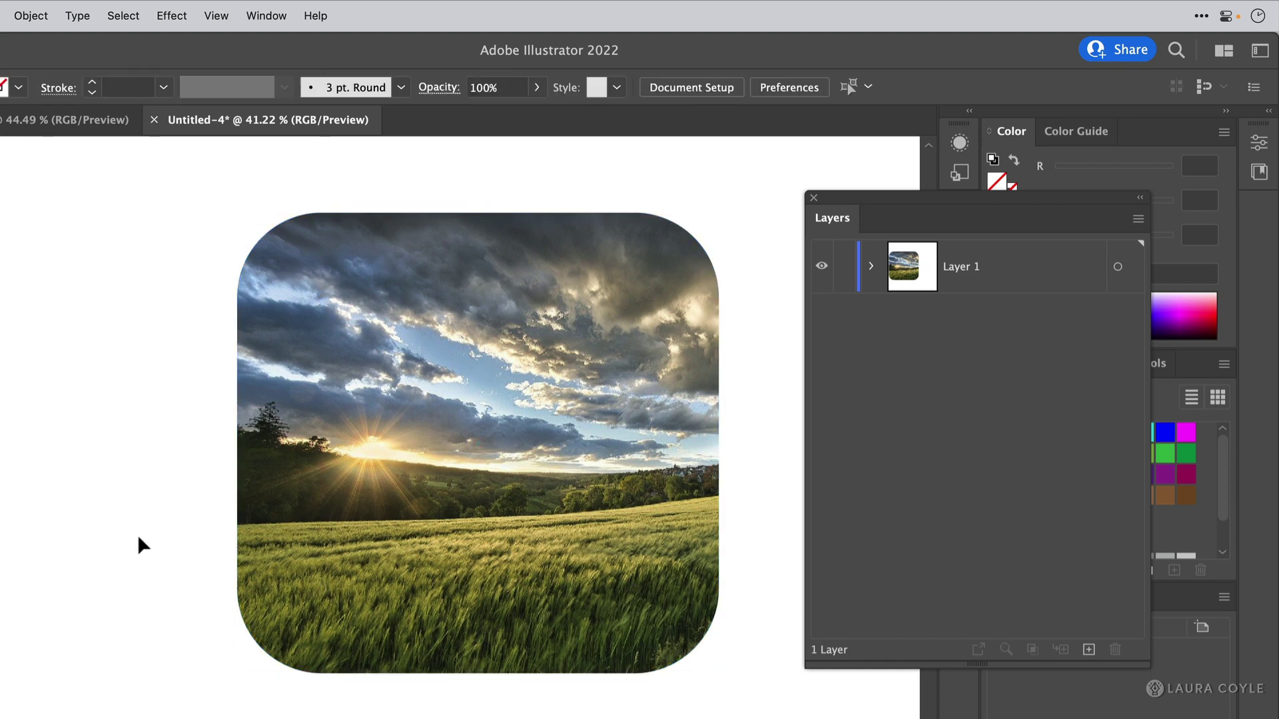
- Select the masked photo and expand Layer 1 and its clip group to examine the objects they contain
{"action": "left_click", "coordinate": [241, 526]}
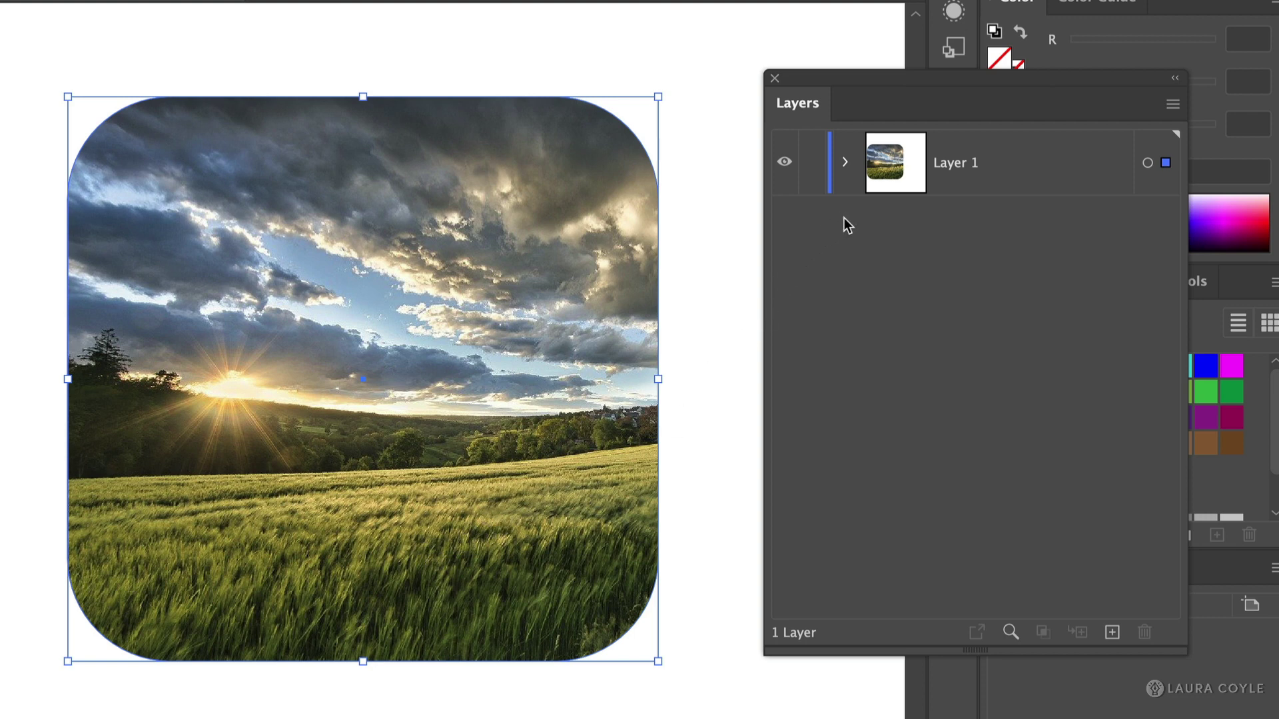
{"action": "left_click", "coordinate": [992, 184]}
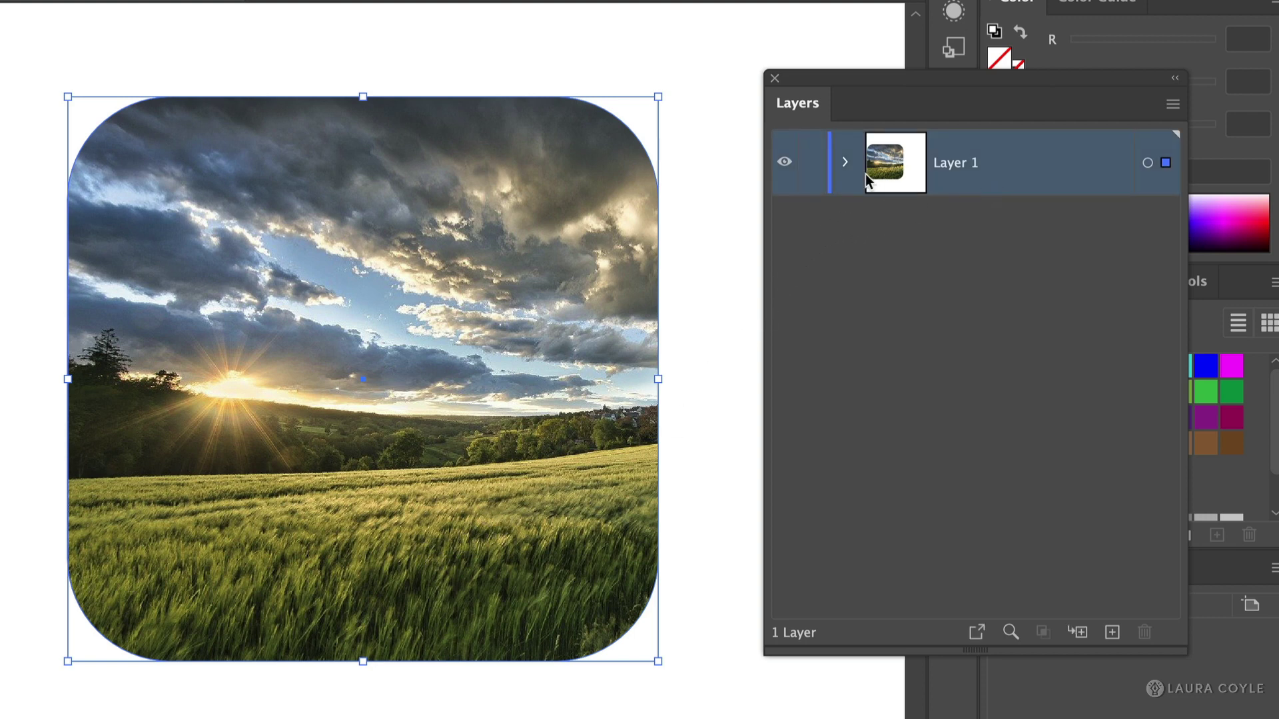
{"action": "left_click", "coordinate": [845, 163]}
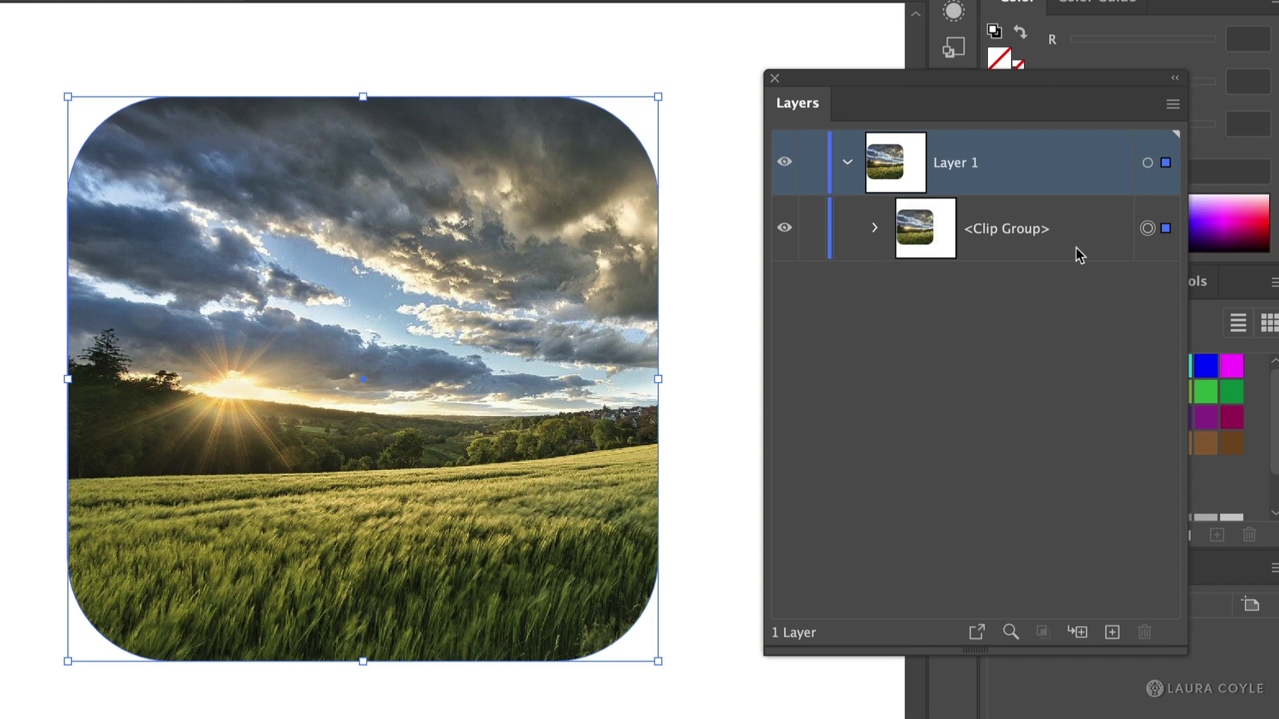
{"action": "left_click", "coordinate": [876, 228]}
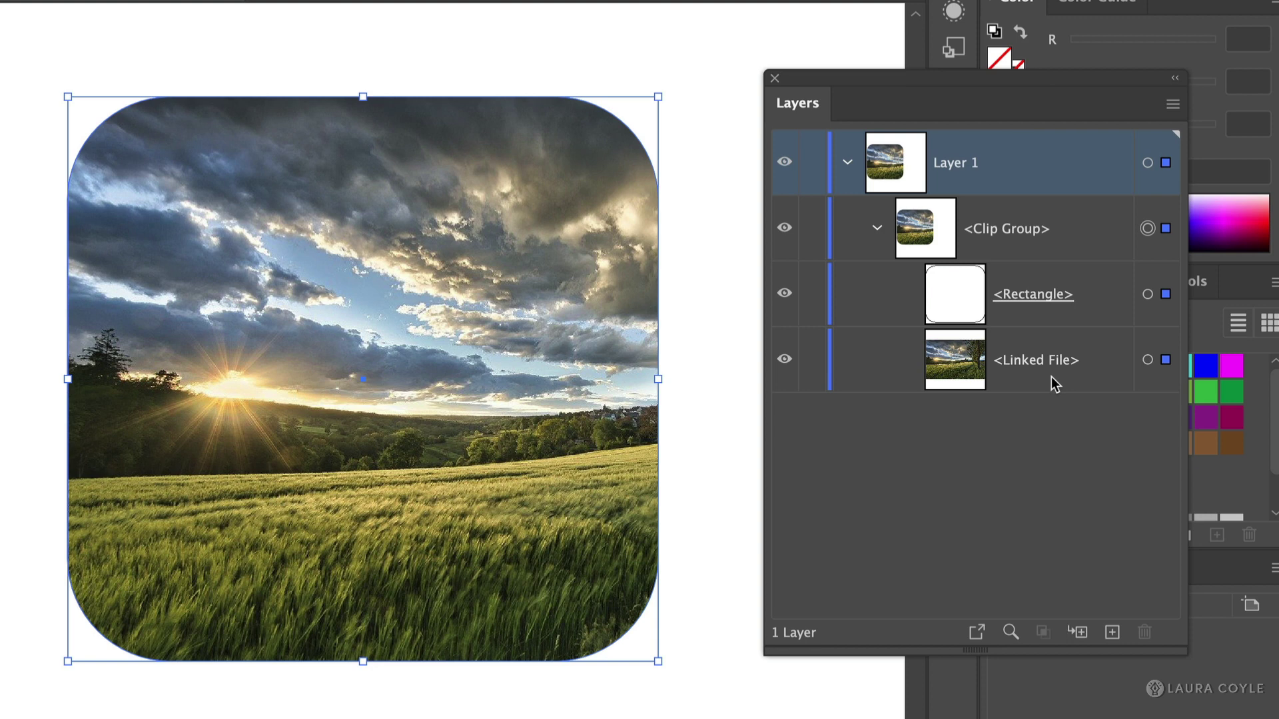
- Select the linked photo and the clipping rectangle individually from the layer structure, and round the rectangle's corners slightly more
{"action": "left_click", "coordinate": [707, 378]}
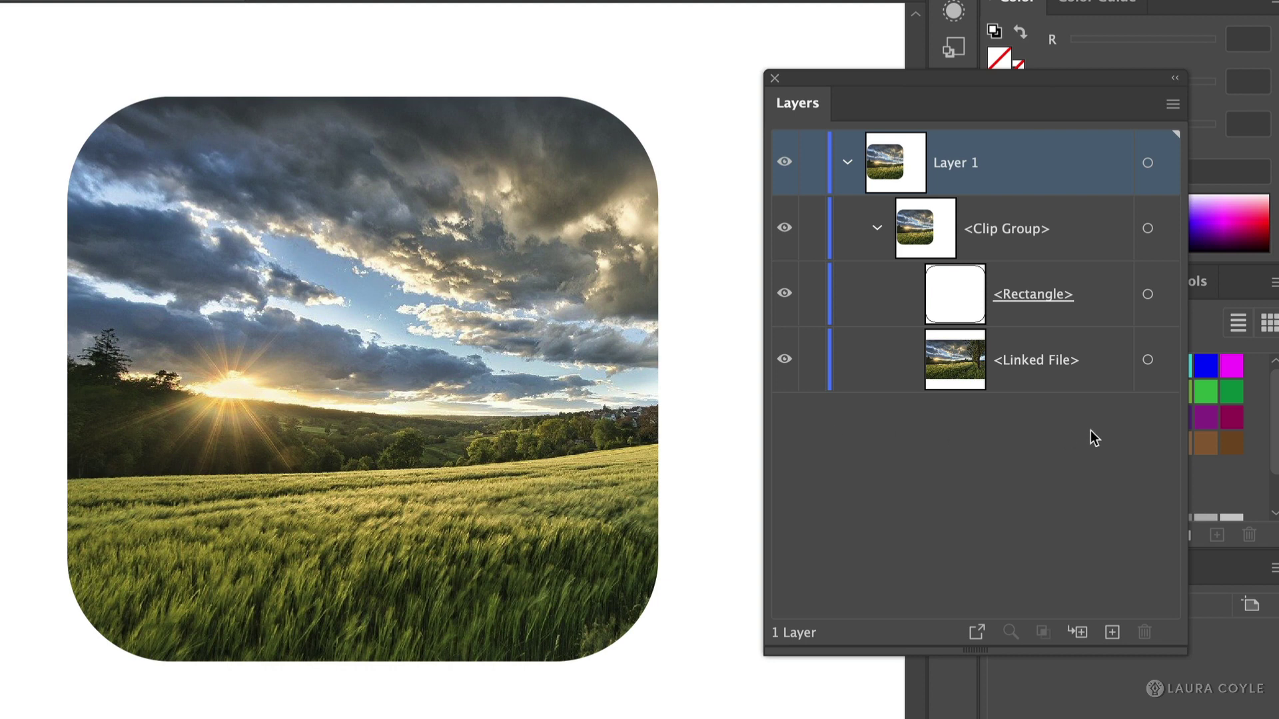
{"action": "left_click", "coordinate": [1165, 365]}
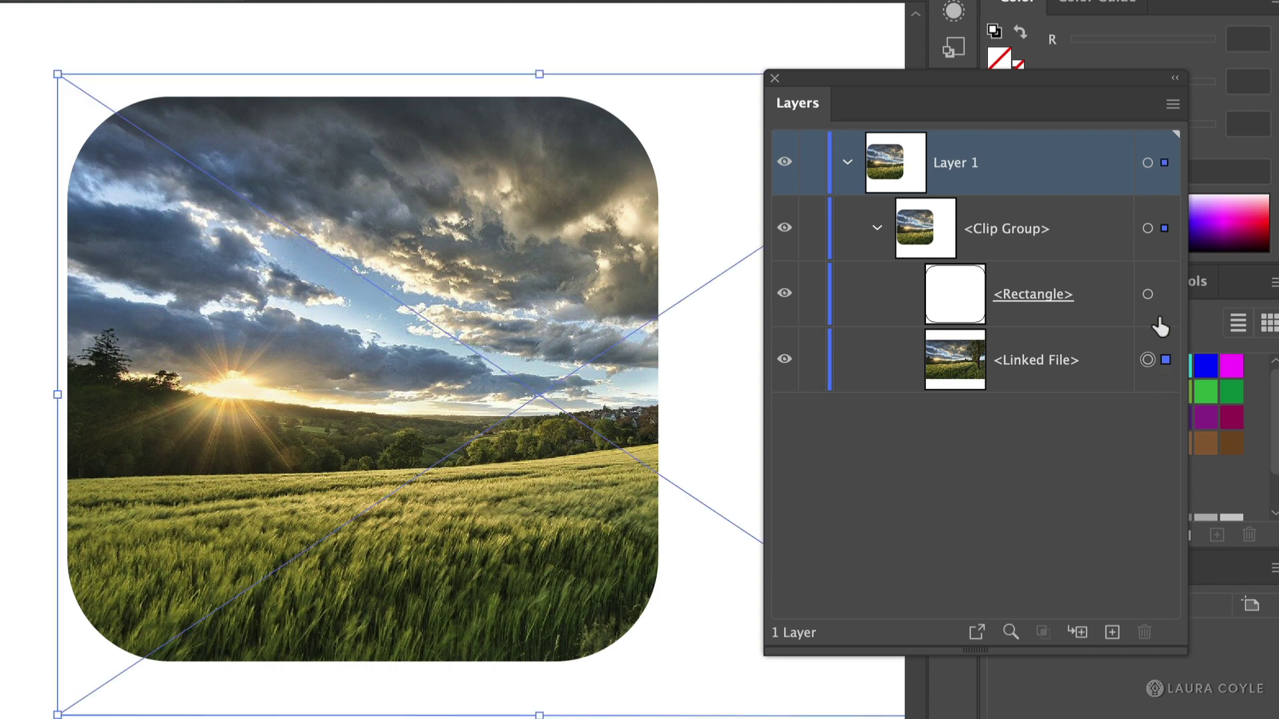
{"action": "left_click", "coordinate": [1165, 295]}
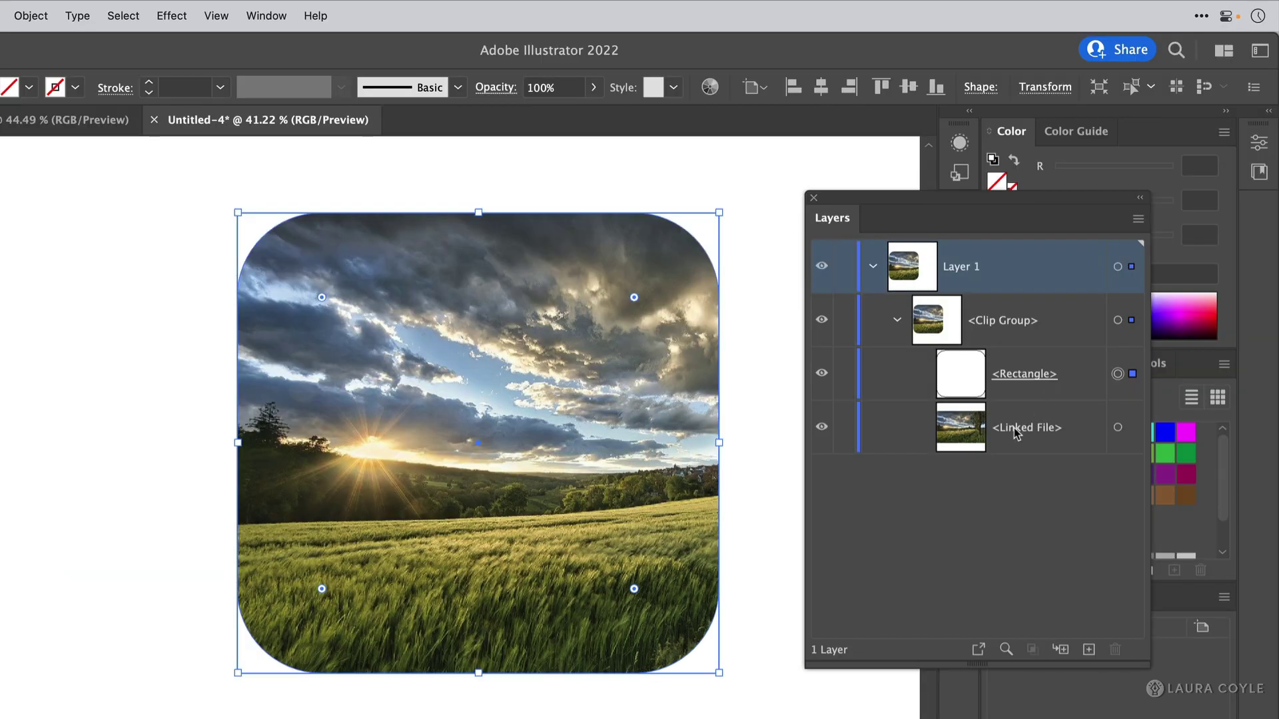
{"action": "mouse_move", "coordinate": [630, 297]}
{"action": "left_mouse_down"}
{"action": "mouse_move", "coordinate": [599, 335]}
{"action": "mouse_move", "coordinate": [630, 301]}
{"action": "left_mouse_up"}
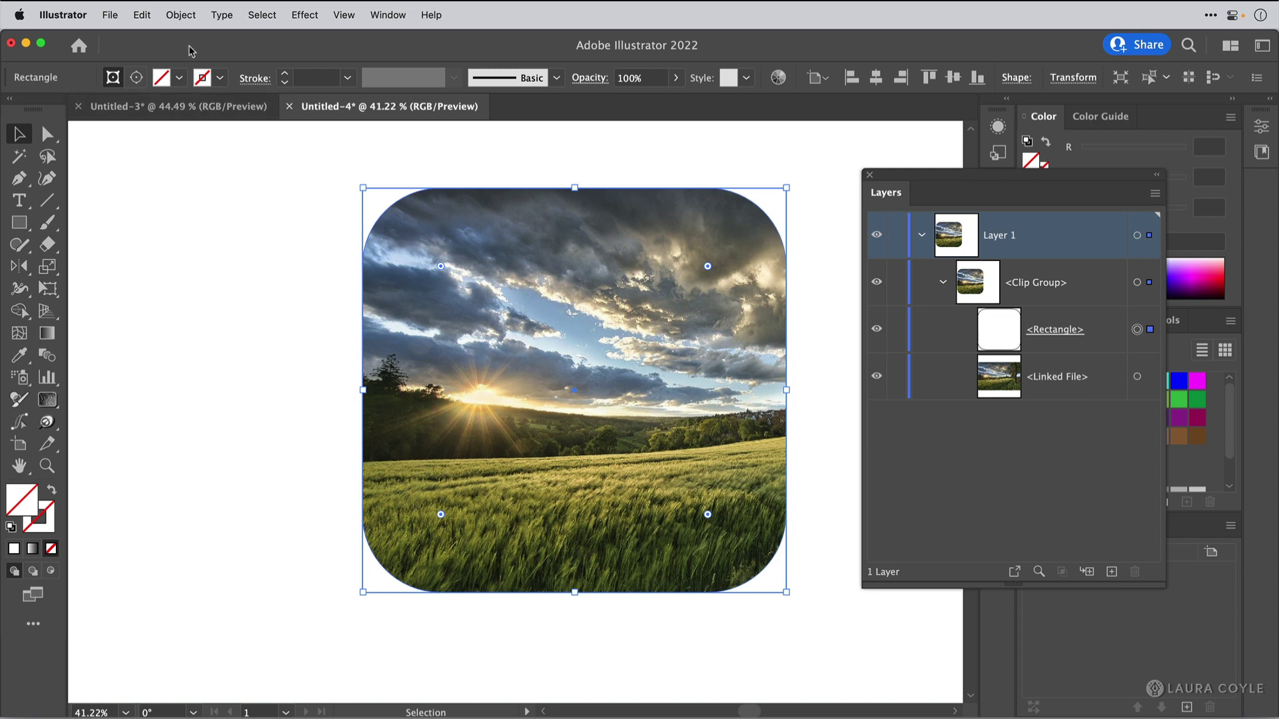
- Release the clipping mask, separating the rounded rectangle from the linked photo
{"action": "left_click", "coordinate": [188, 17]}
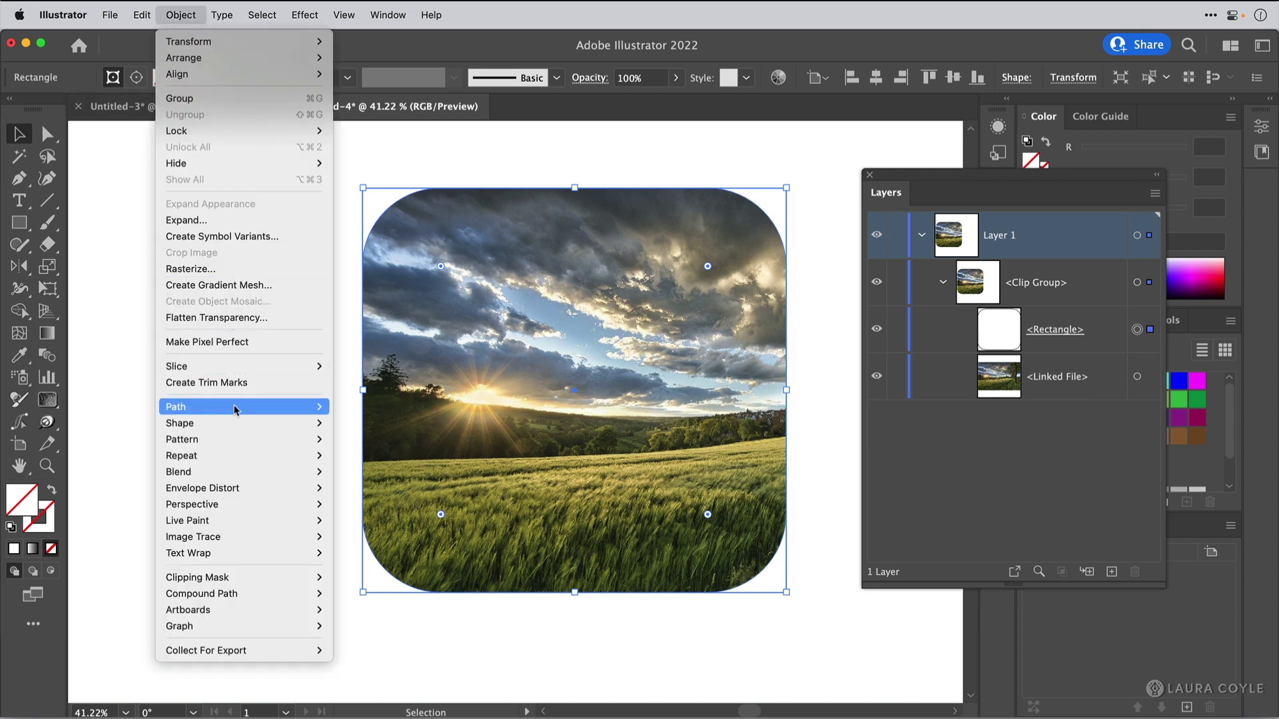
{"action": "mouse_move", "coordinate": [248, 584]}
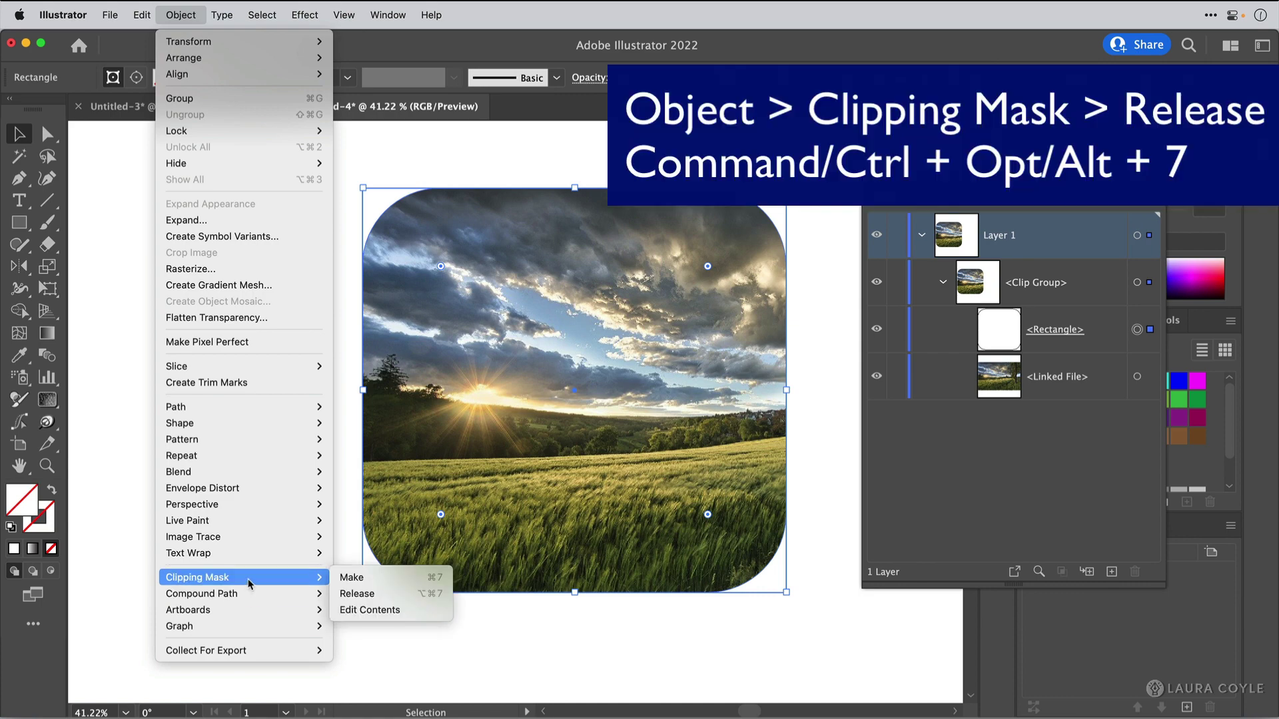
{"action": "left_click", "coordinate": [388, 595]}
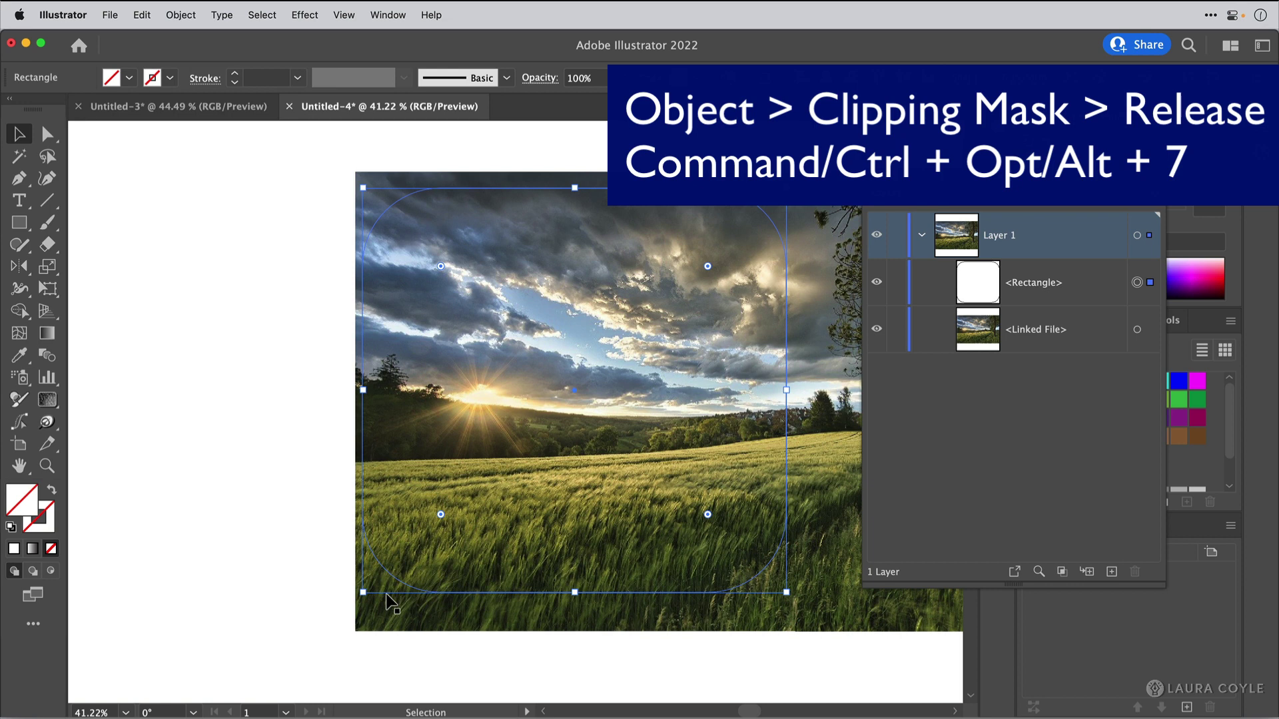